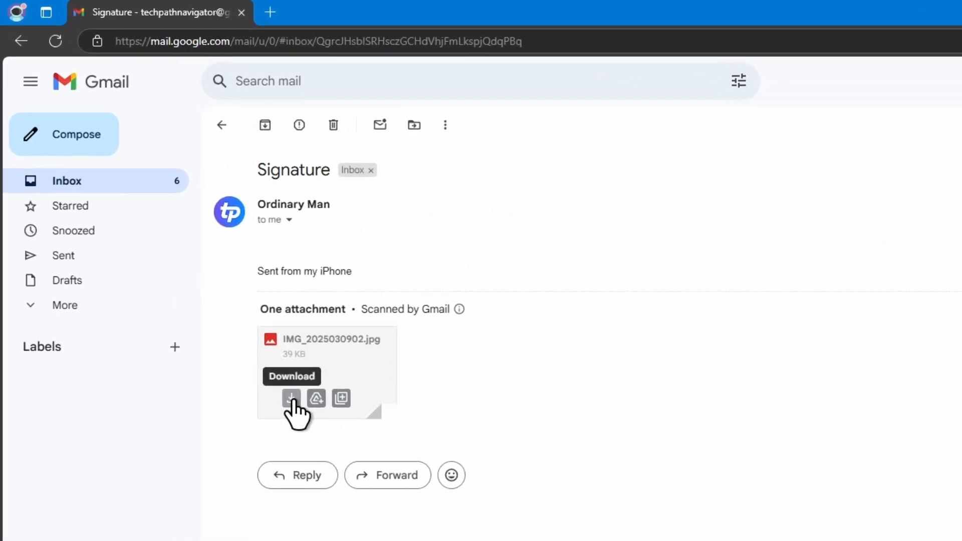
- Download the signature image attachment from the Signature e-mail, preview the downloaded file and close the preview
left_click(291, 399)
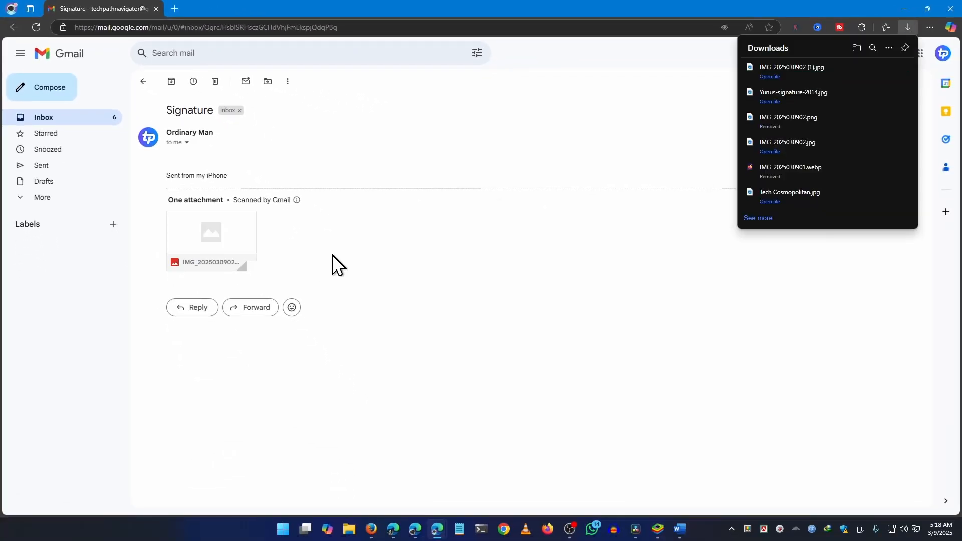
left_click(802, 72)
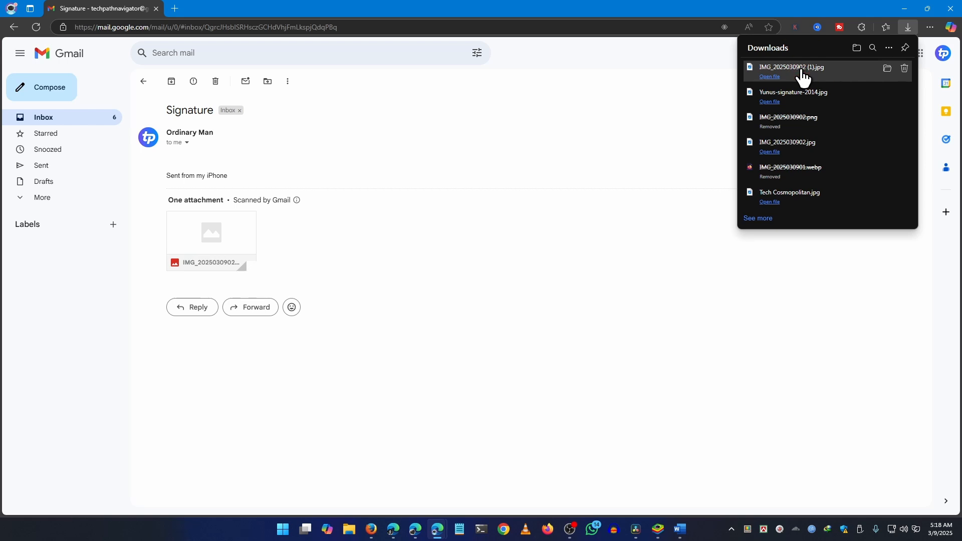
left_click_drag(637, 45, 503, 55)
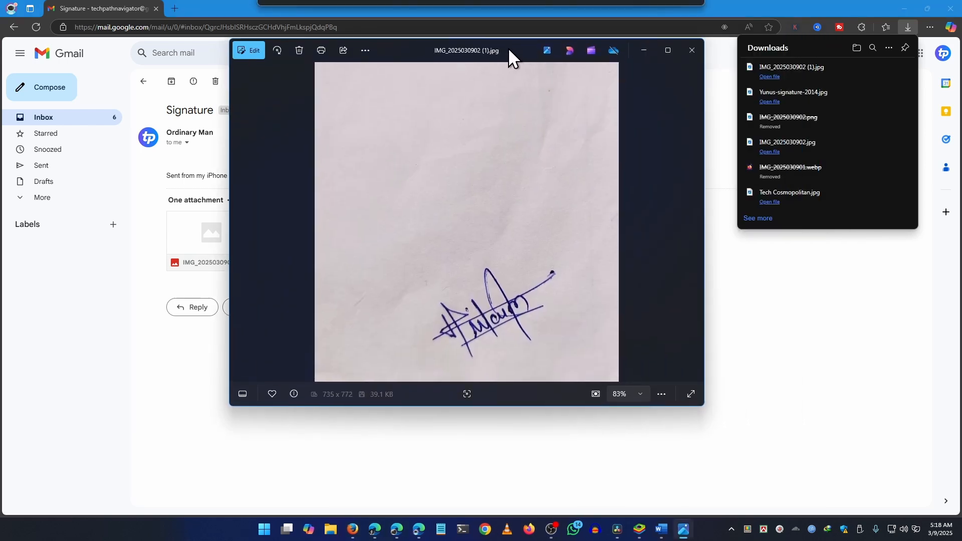
left_click(691, 49)
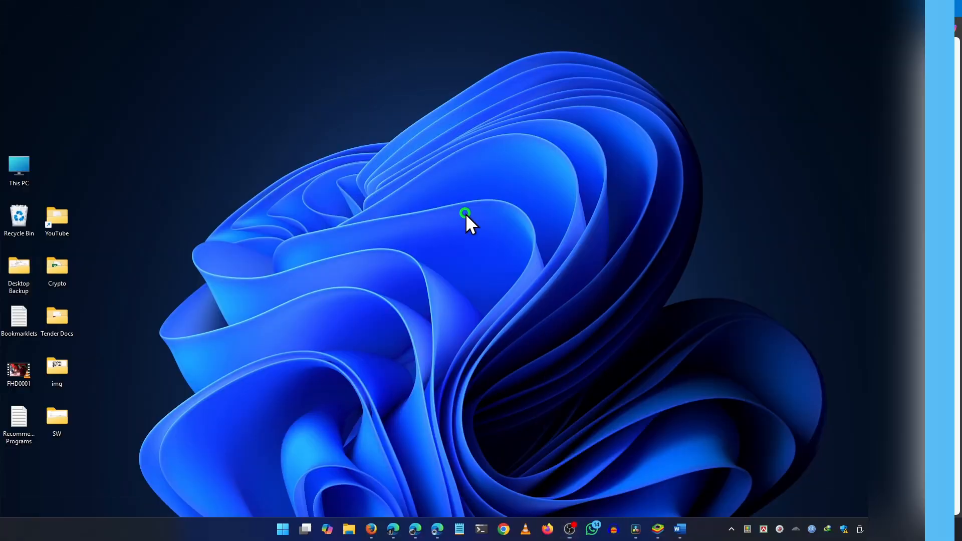
right_click(466, 214)
left_click(499, 258)
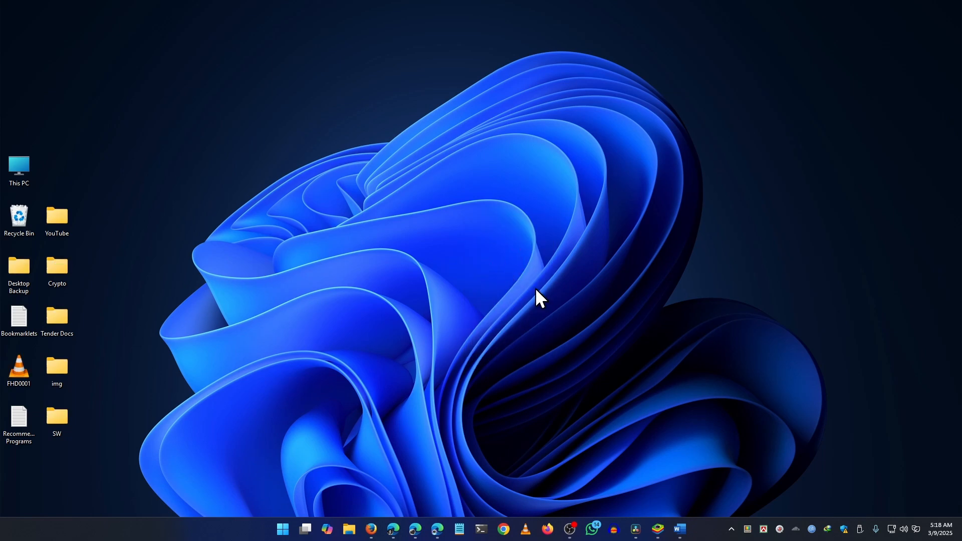
- Switch to the Ordinary Invoice document in Word and place the cursor in the blank area below the totals
left_click(684, 536)
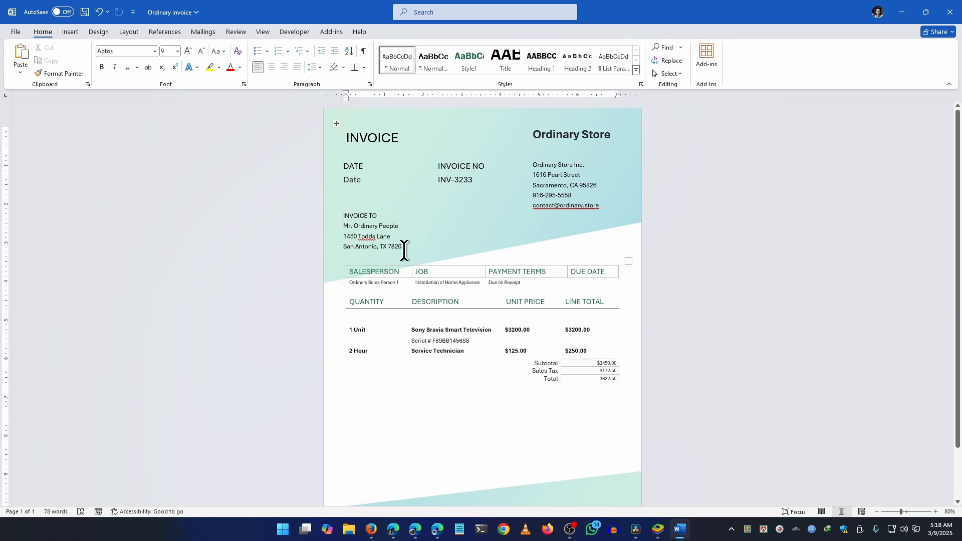
left_click(371, 414)
scroll(371, 414, "down", 3)
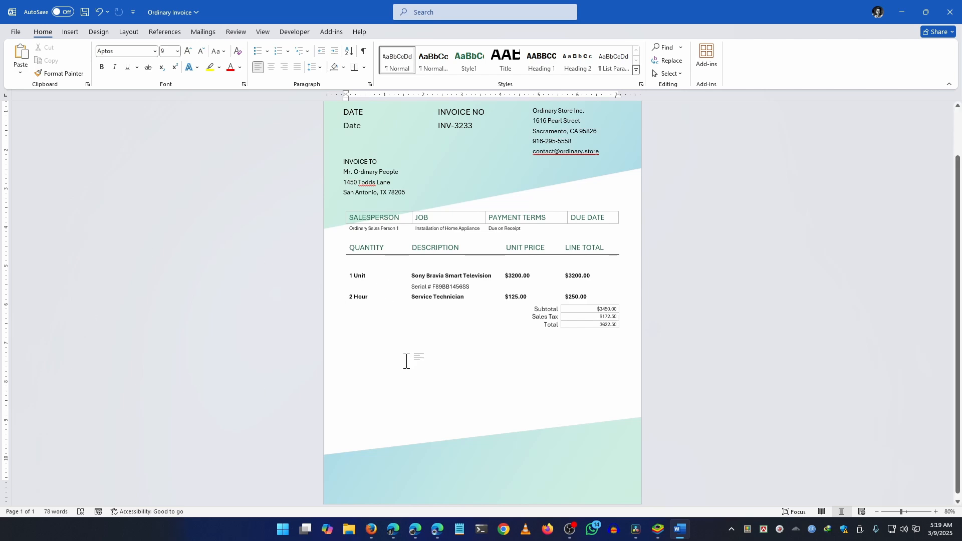
left_click(70, 32)
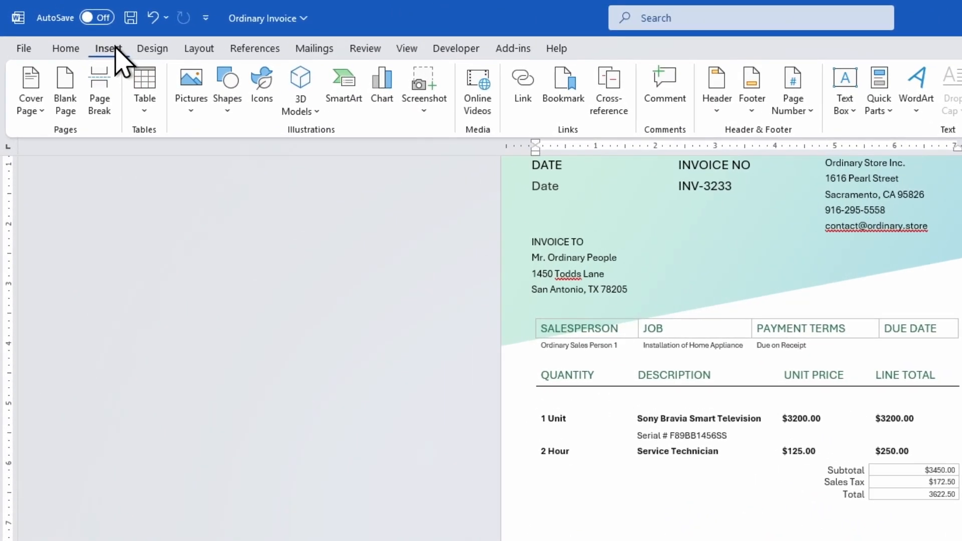
left_click(195, 103)
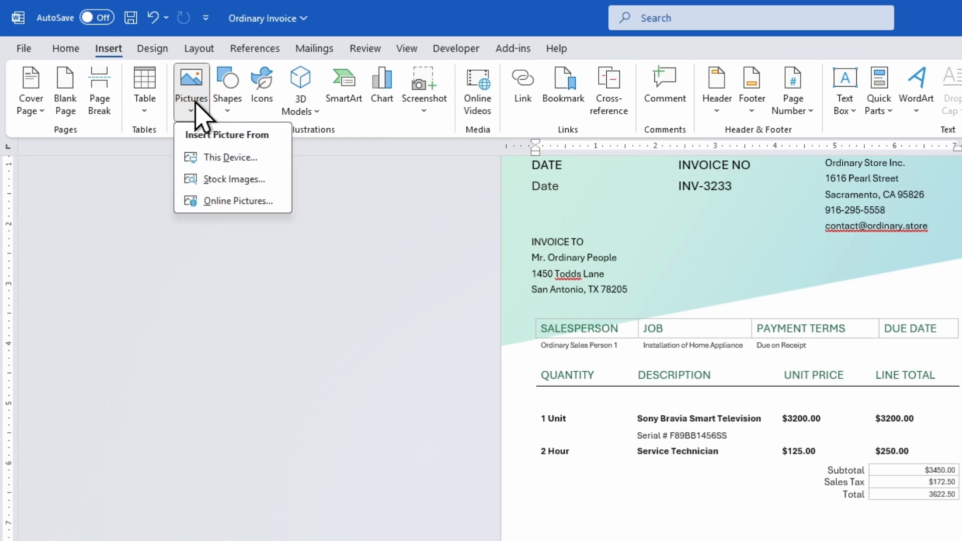
left_click(216, 158)
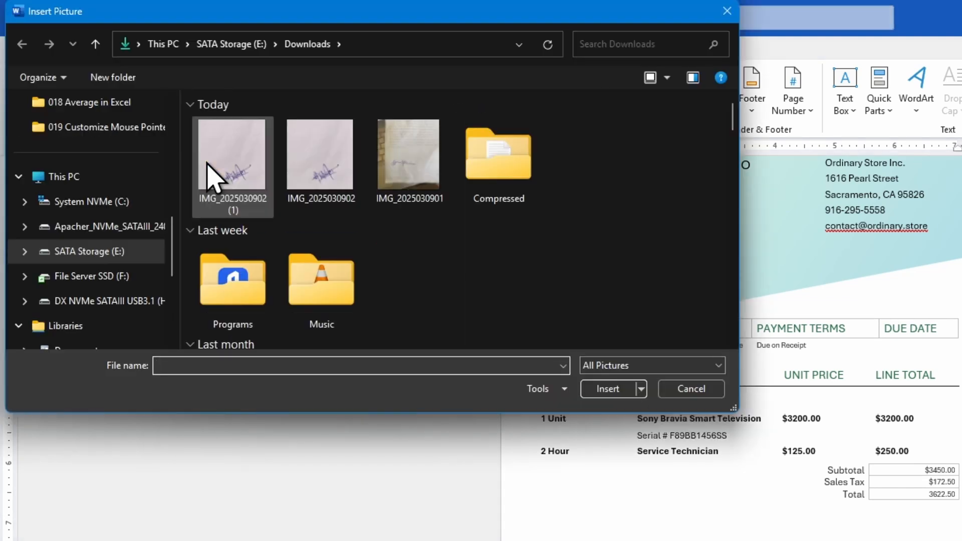
left_click(240, 178)
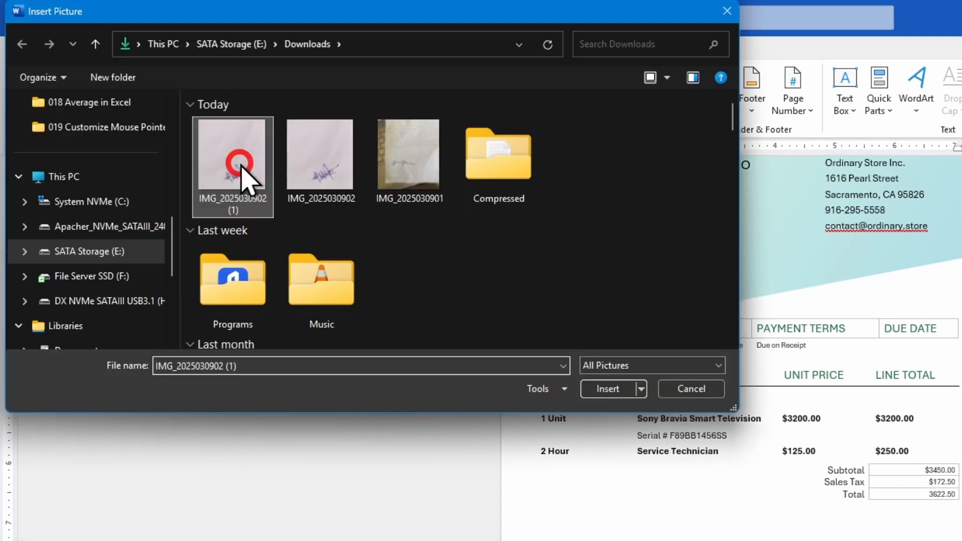
left_click(608, 389)
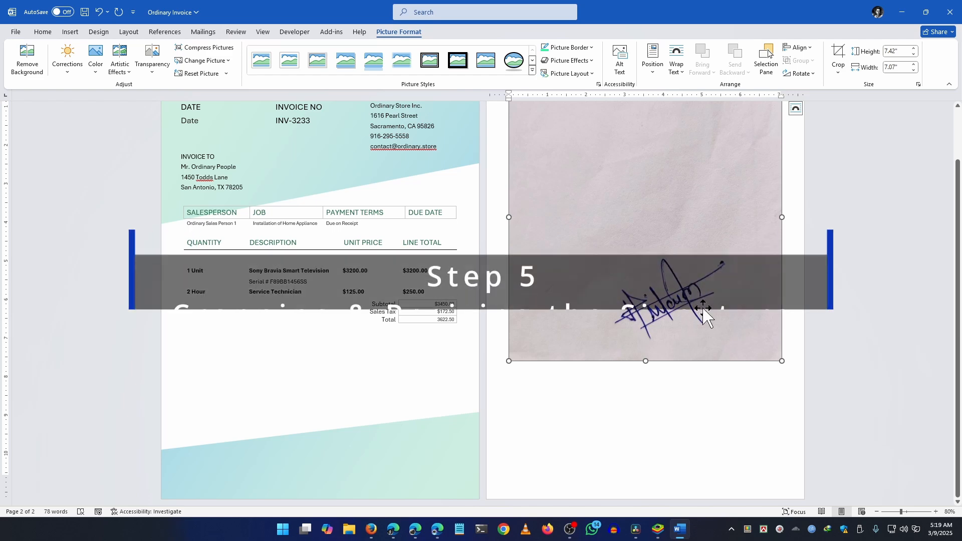
- Crop the inserted picture on all four sides close to the signature, to about 2.45" high and 3.14" wide
right_click(745, 299)
left_click(778, 320)
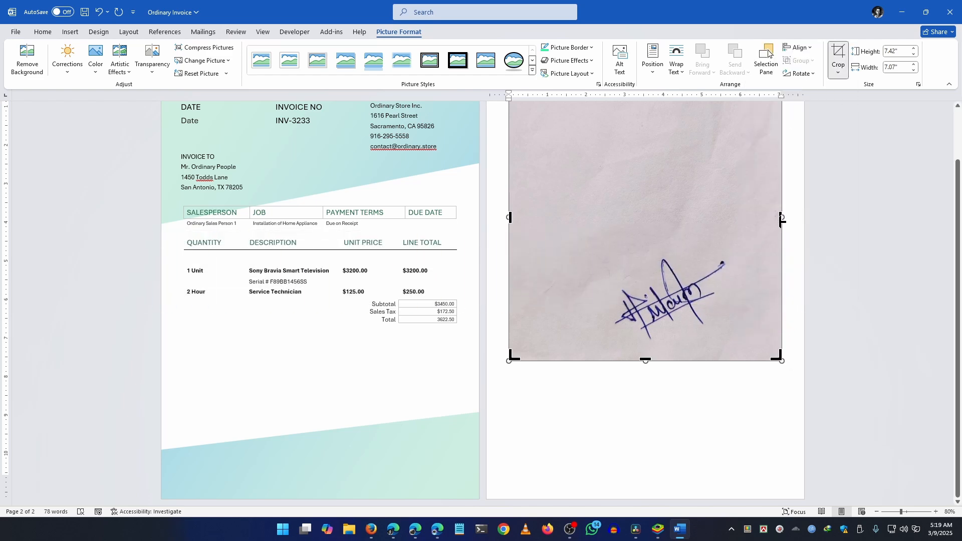
left_click_drag(782, 220, 731, 220)
left_click_drag(513, 219, 612, 215)
scroll(639, 241, "up", 1)
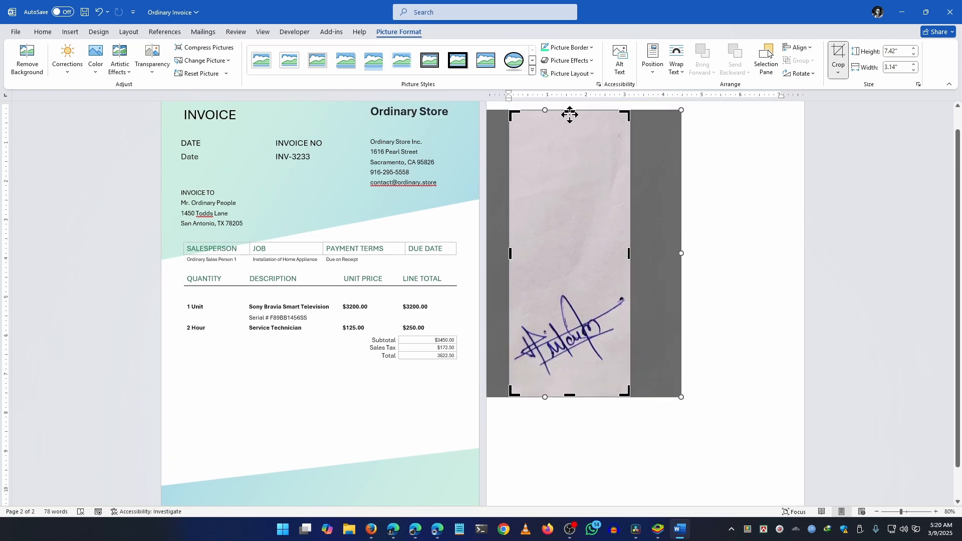
left_click_drag(570, 115, 567, 286)
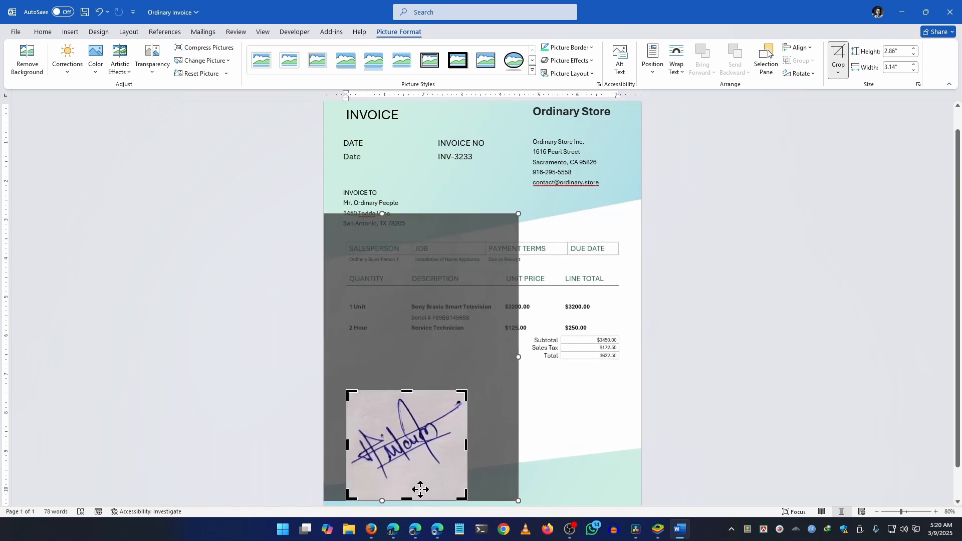
left_click_drag(406, 497, 405, 483)
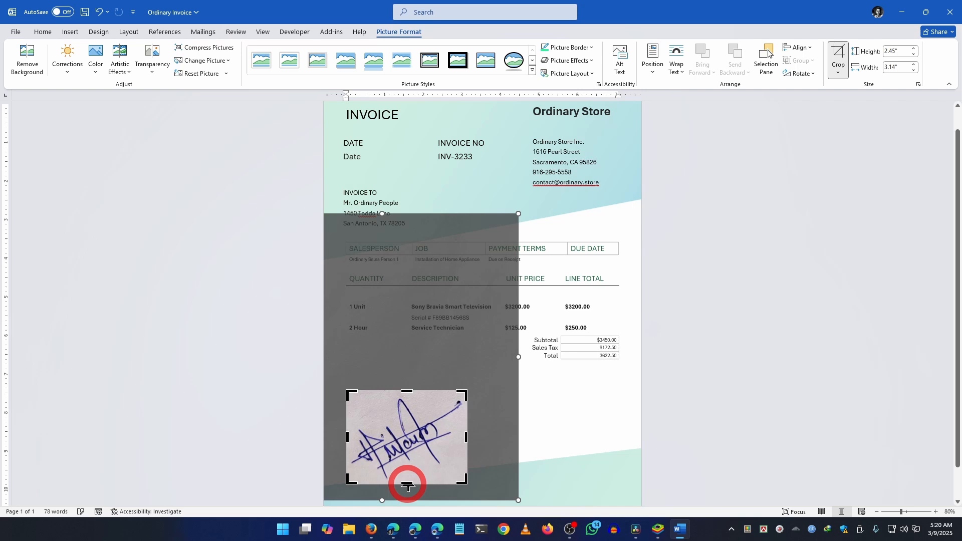
left_click(543, 436)
- Start background removal on the cropped signature picture
left_click(425, 428)
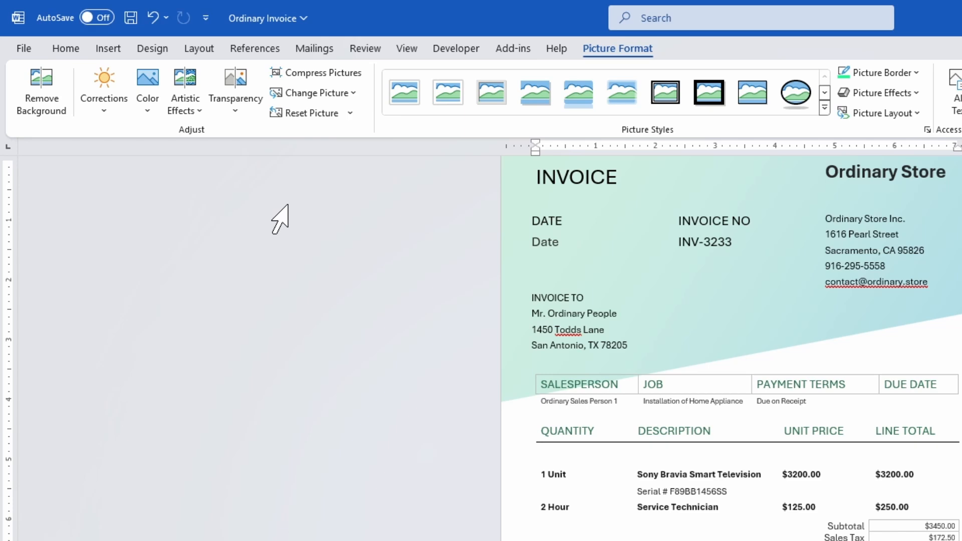
left_click(46, 98)
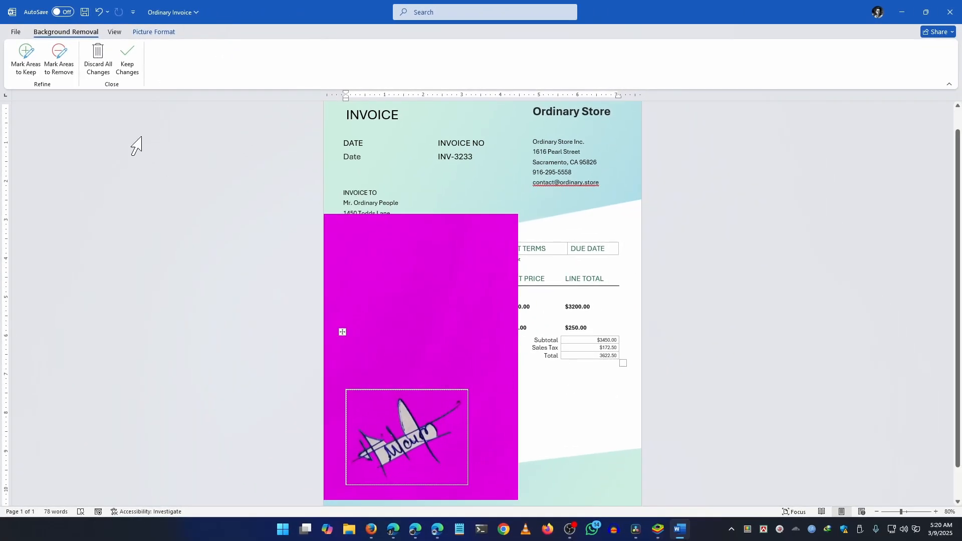
left_click(26, 59)
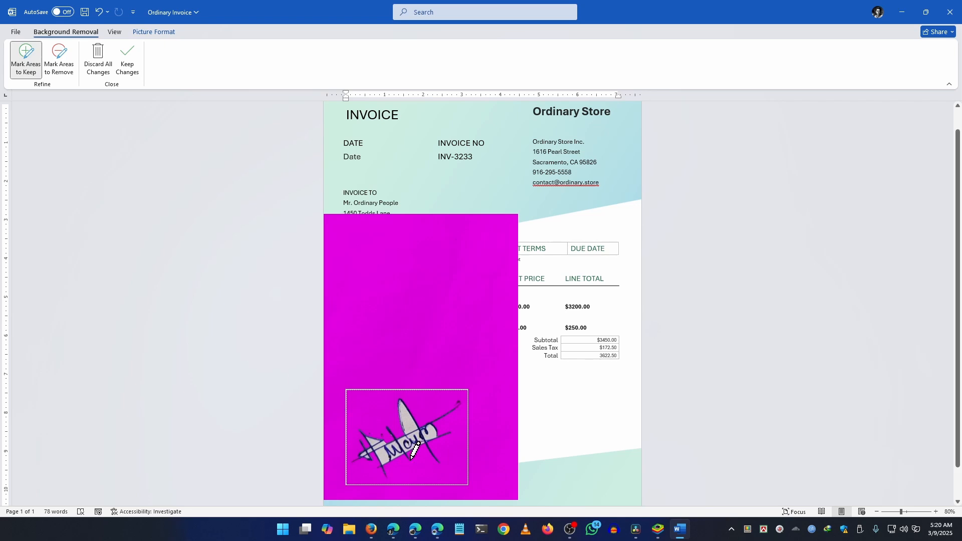
scroll(415, 451, "up", 6)
scroll(399, 425, "down", 2)
scroll(351, 351, "up", 2)
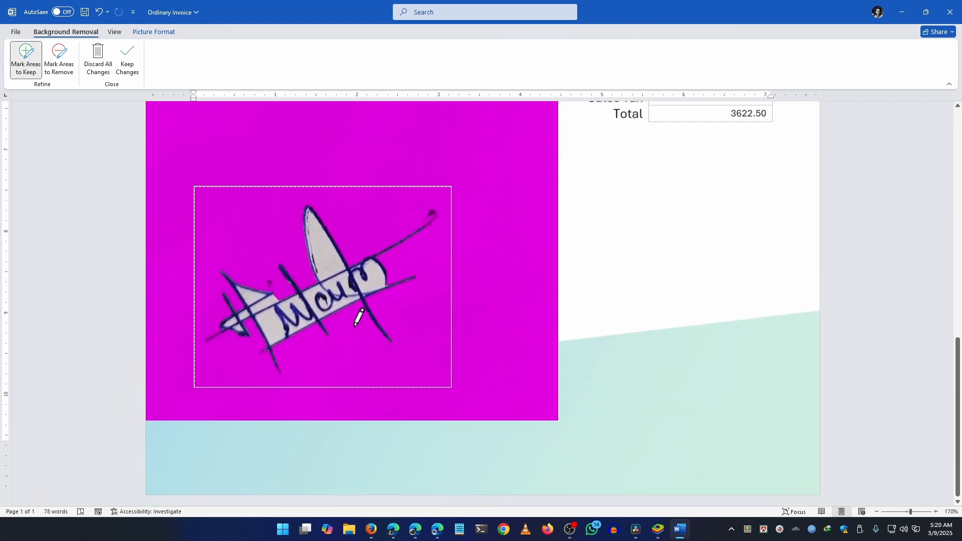
- Mark the leftover paper areas enclosed by the signature's strokes for removal and keep the background removal changes
left_click(58, 59)
left_click(320, 253)
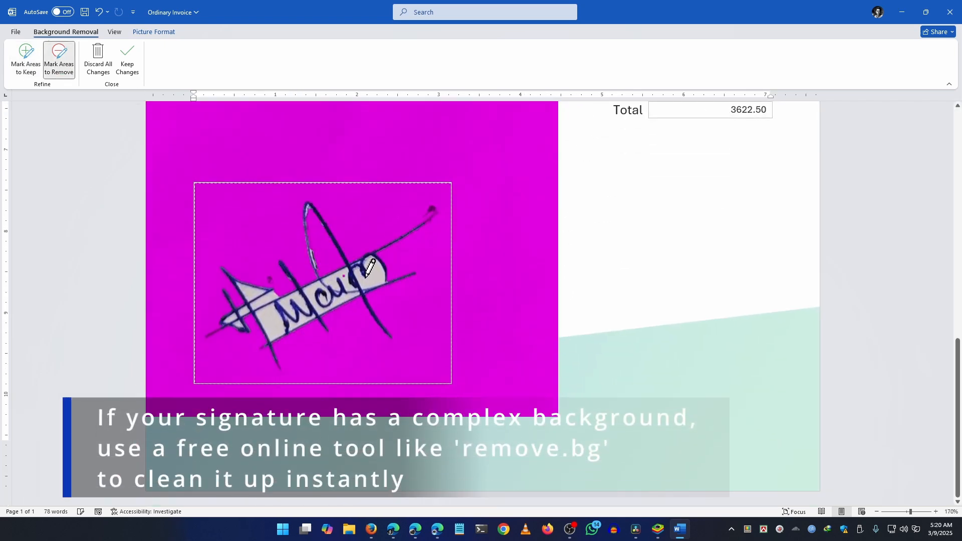
left_click(371, 277)
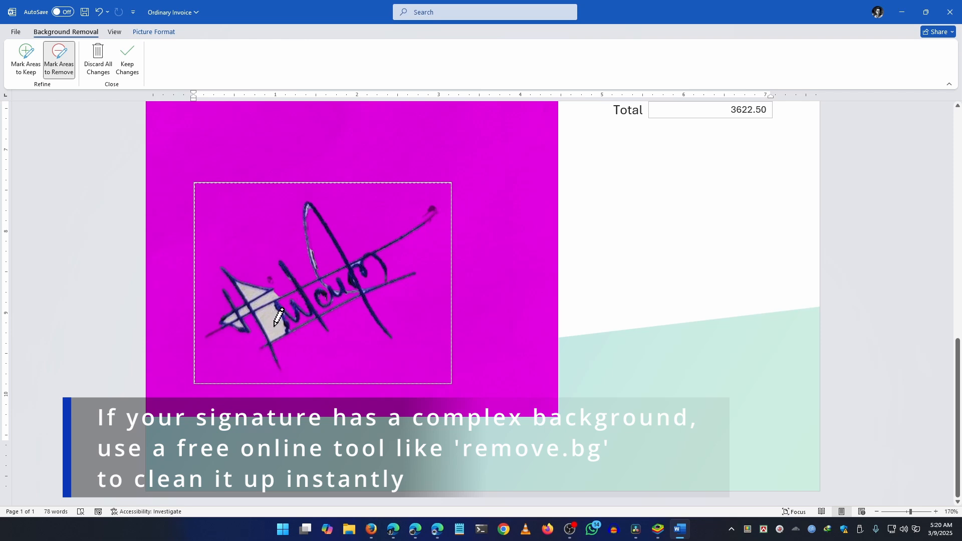
left_click(247, 292)
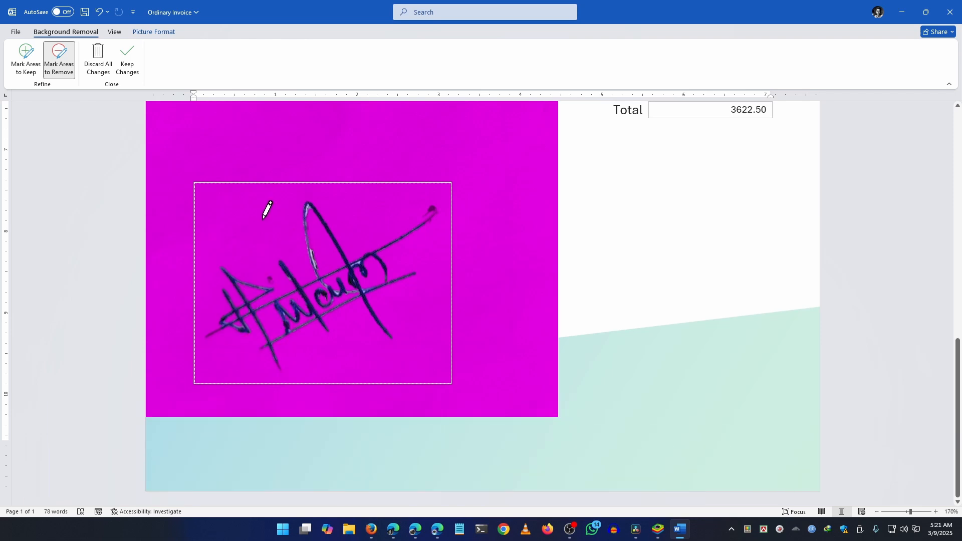
scroll(263, 218, "down", 2)
left_click(26, 61)
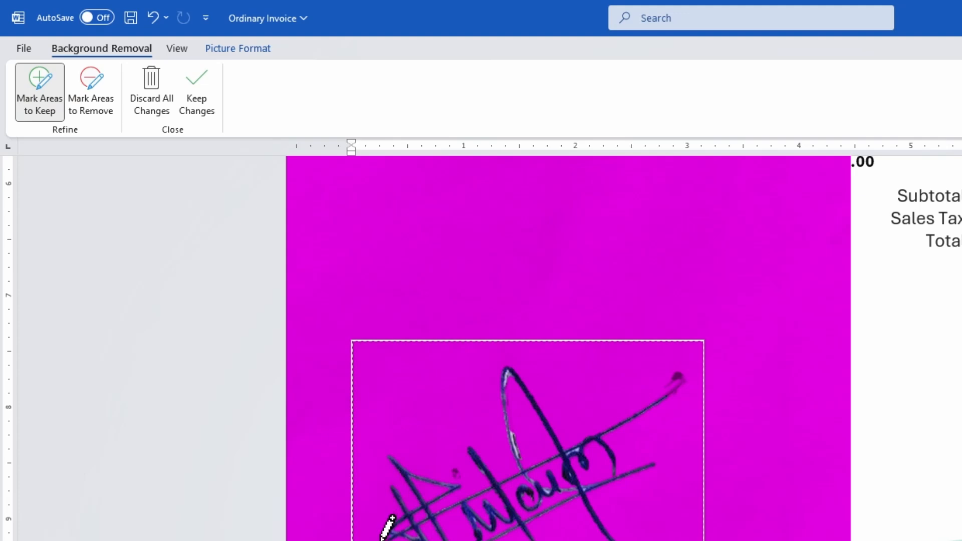
left_click(194, 87)
left_click(815, 461)
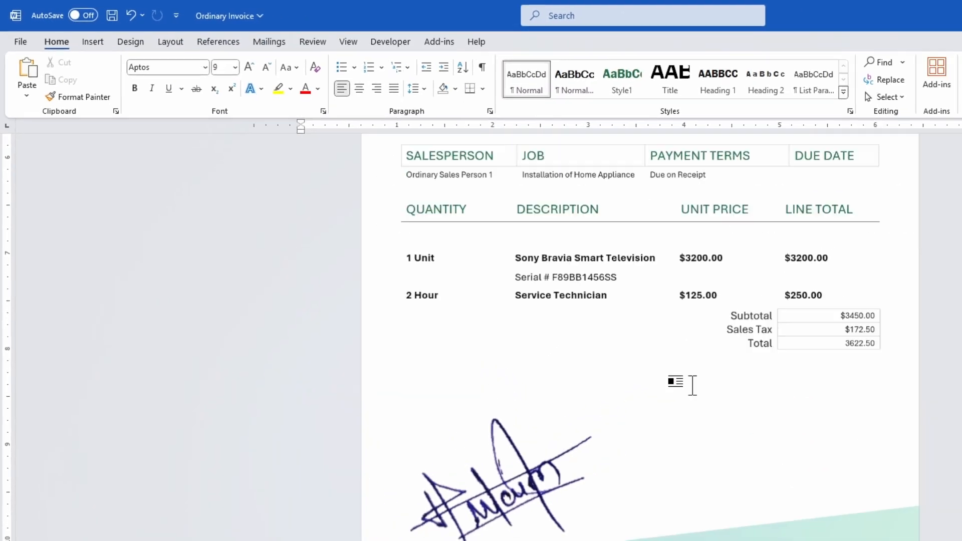
- Shrink the signature picture proportionally to about 0.98" high and 1.25" wide
scroll(809, 467, "down", 5)
left_click(395, 373)
left_click_drag(465, 434, 374, 358)
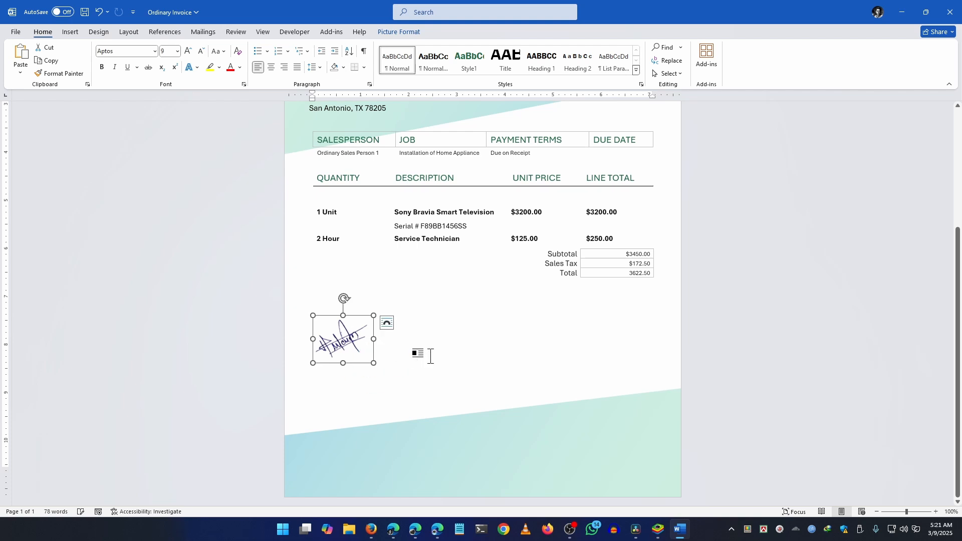
left_click(378, 354)
left_click(341, 345)
left_click(444, 353)
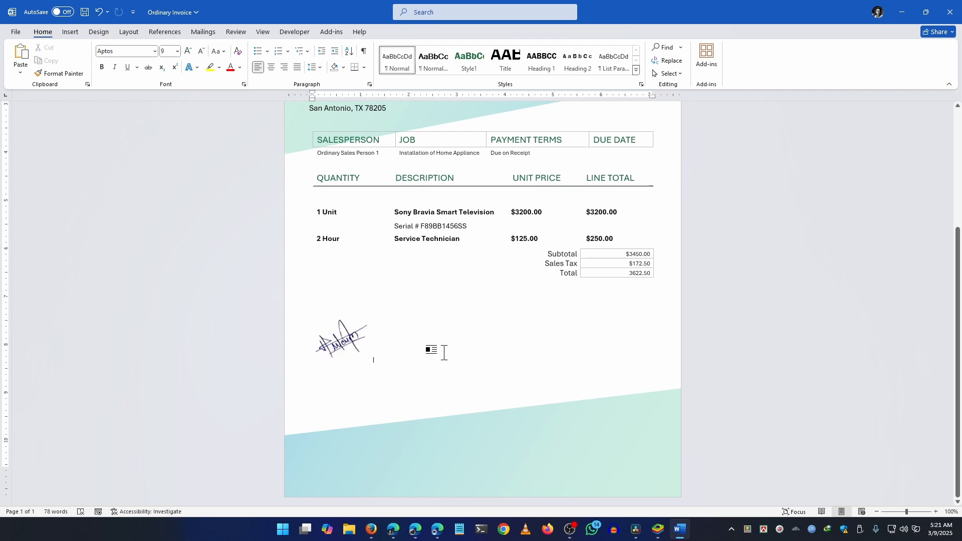
- Apply the Brightness: +40% Contrast: -20% correction to the signature picture
left_click(358, 350)
scroll(358, 350, "up", 6)
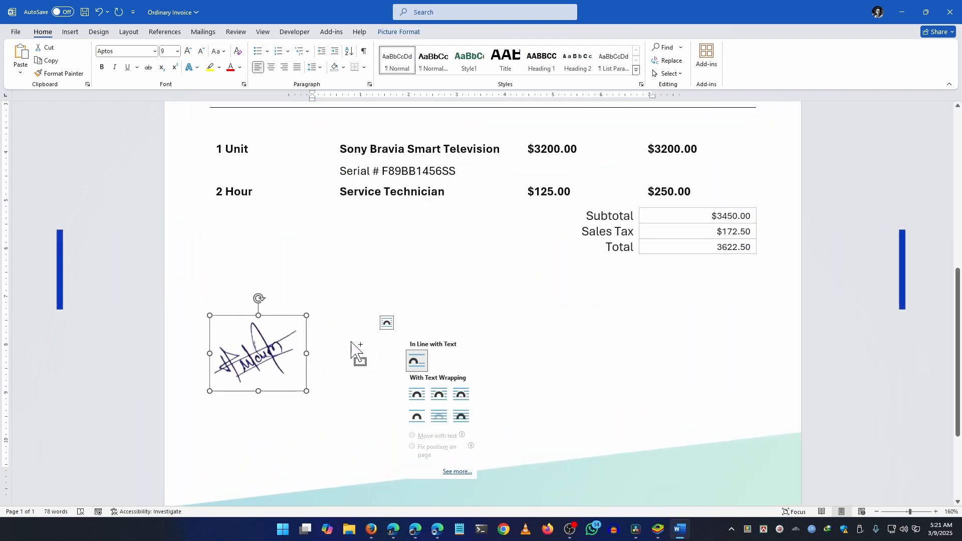
scroll(256, 325, "down", 3)
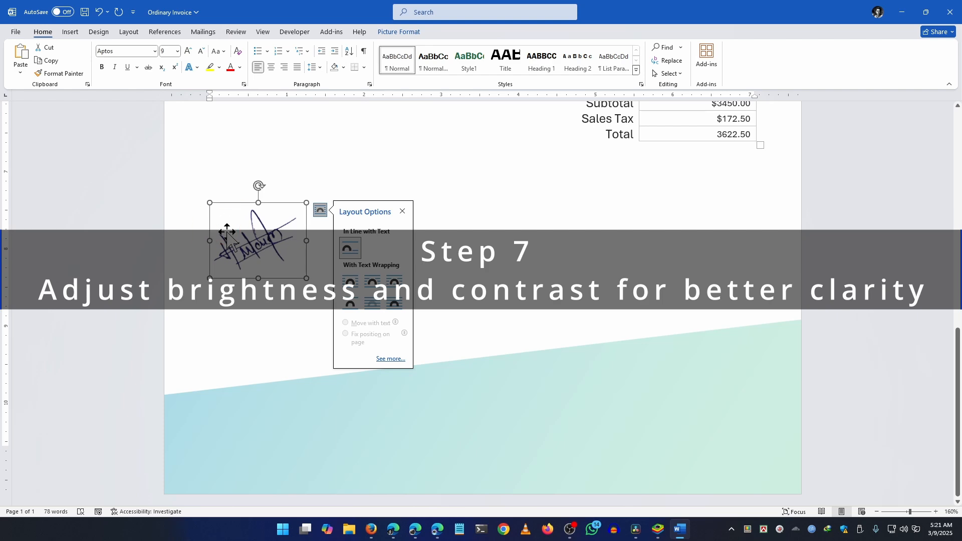
left_click(399, 32)
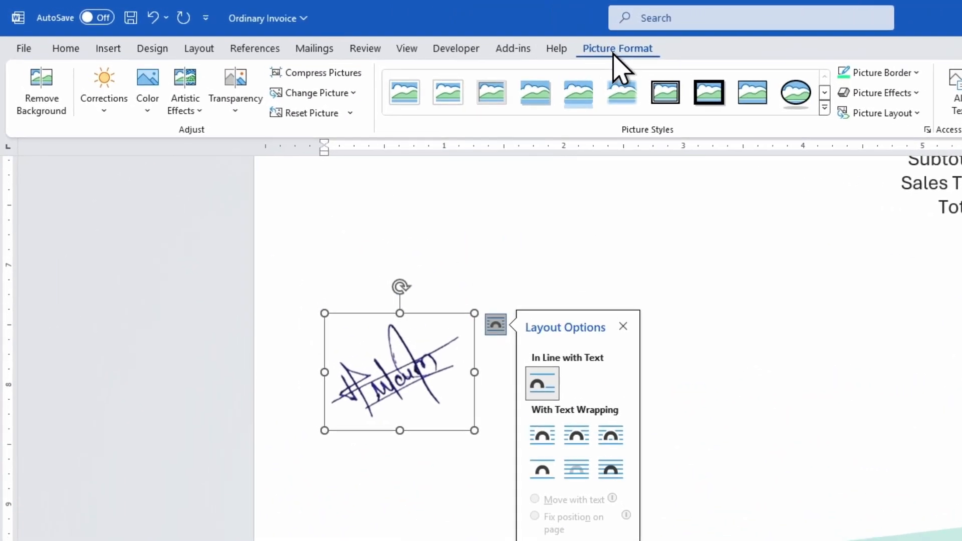
left_click(103, 97)
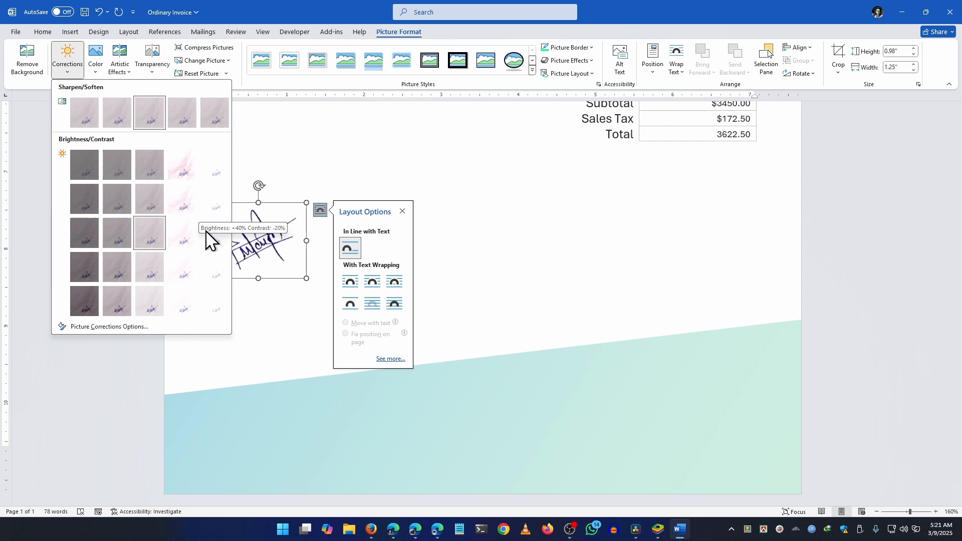
left_click(214, 199)
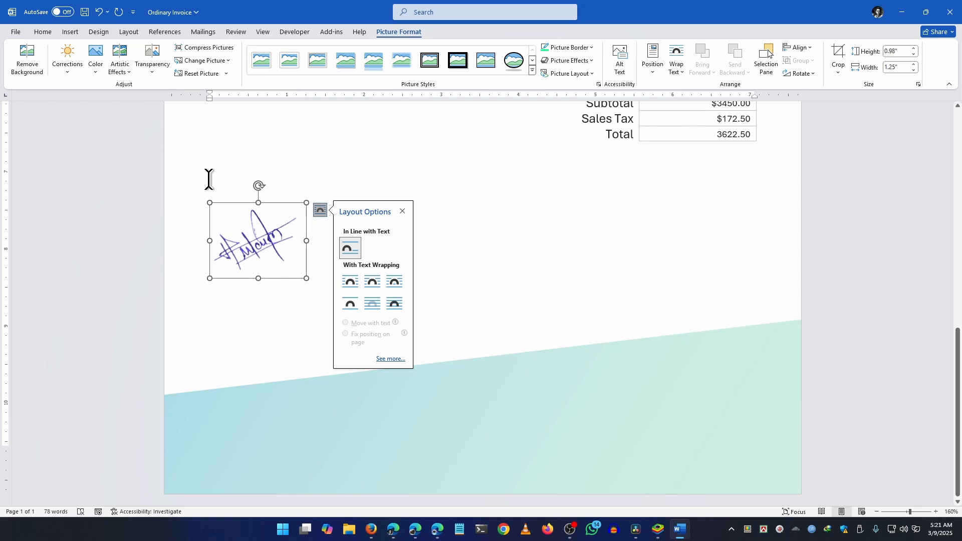
left_click(459, 238)
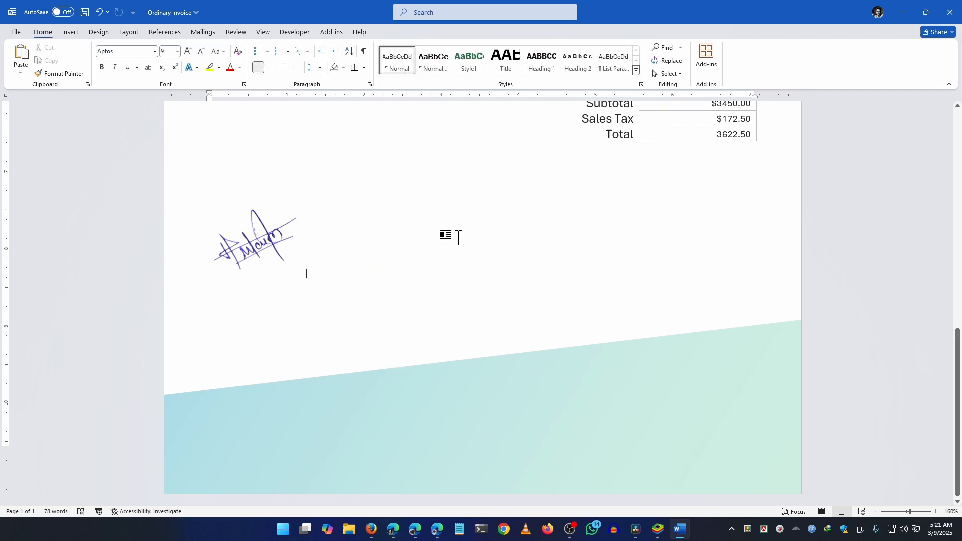
- Recolor the signature picture with the Black and White: 75% preset
left_click(275, 235)
left_click(96, 60)
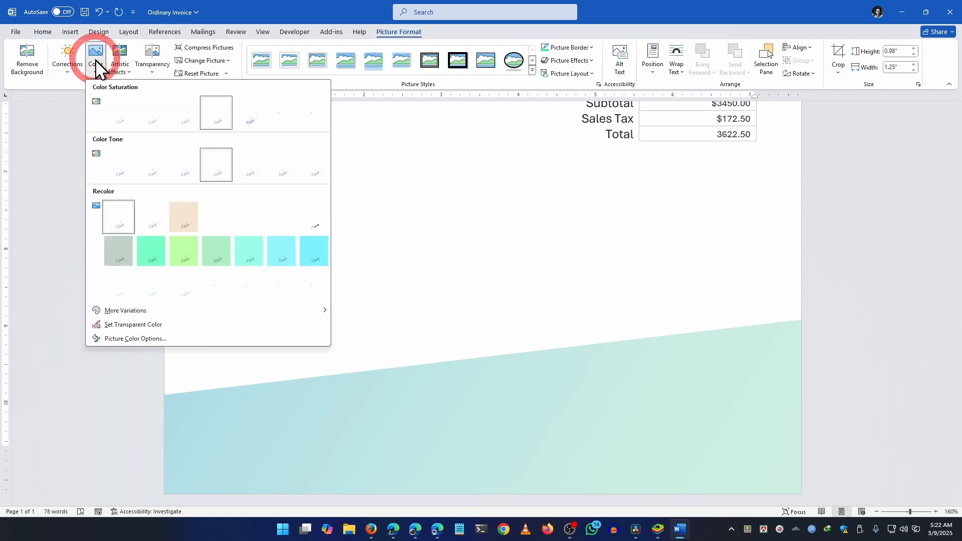
scroll(369, 258, "up", 5)
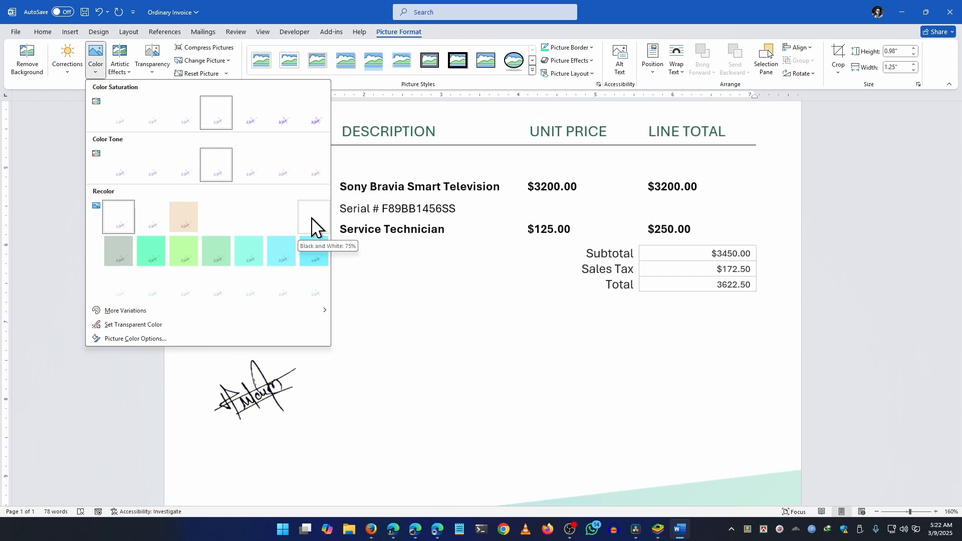
left_click(311, 221)
left_click(367, 395)
scroll(320, 299, "down", 2)
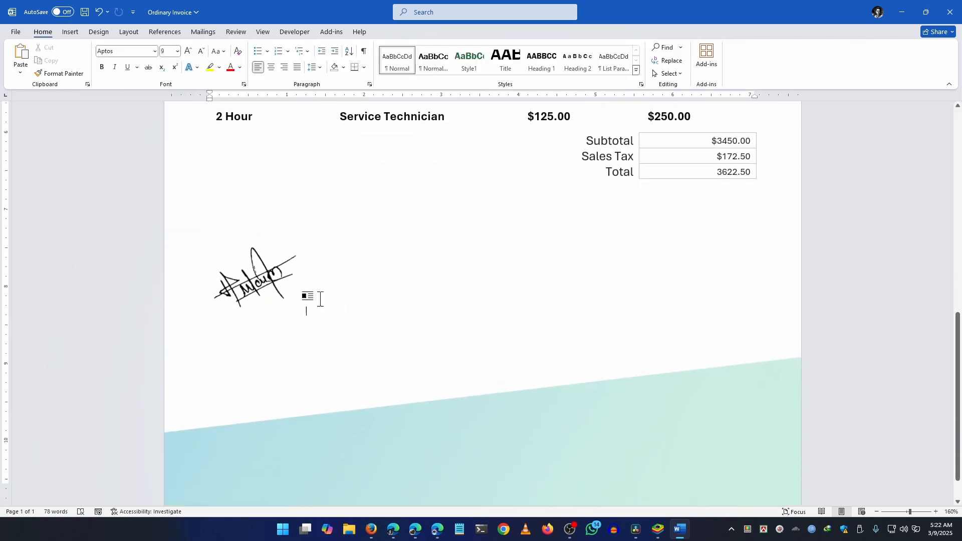
left_click(277, 284)
left_click(380, 290)
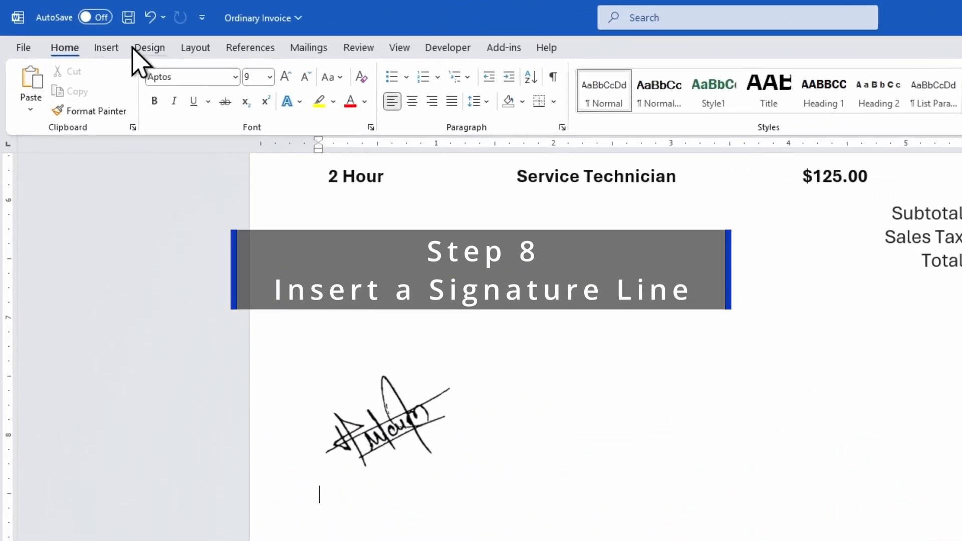
- Insert a signature line below the totals with the signer's name, title "Sr. Executive, Sales" and e-mail address, turning off the sign date
left_click(110, 49)
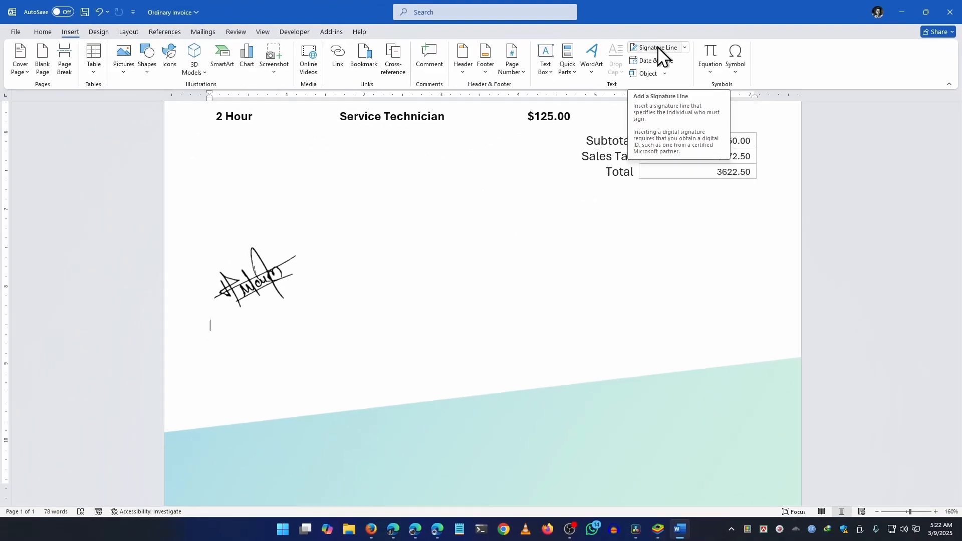
left_click(659, 48)
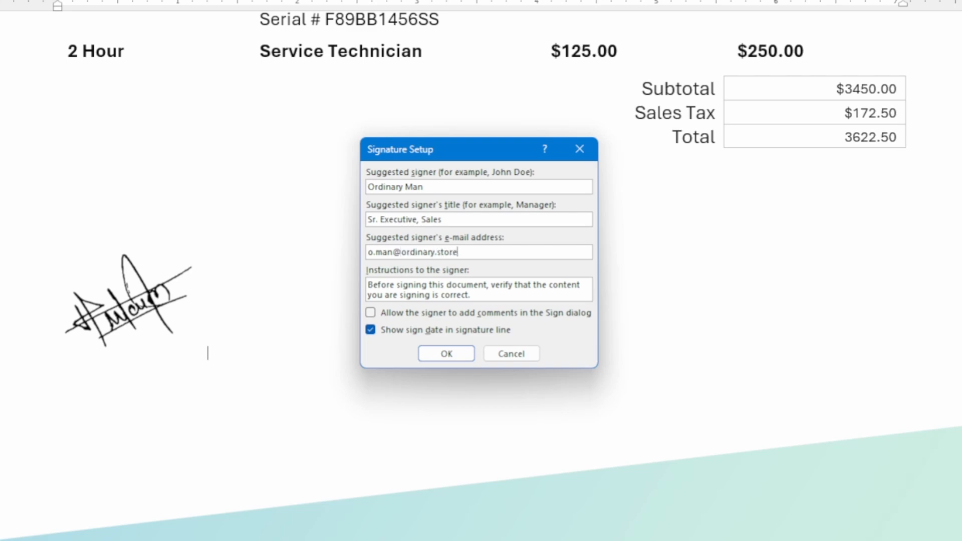
left_click(453, 330)
left_click(446, 354)
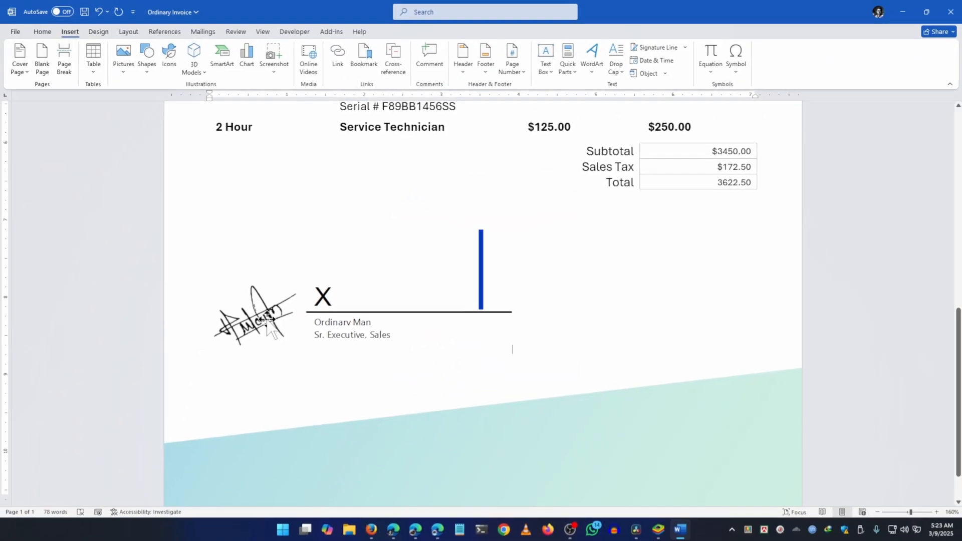
- Set the signature picture's text wrapping to In Front of Text and move it just above the signature line, beside the X
left_click(266, 319)
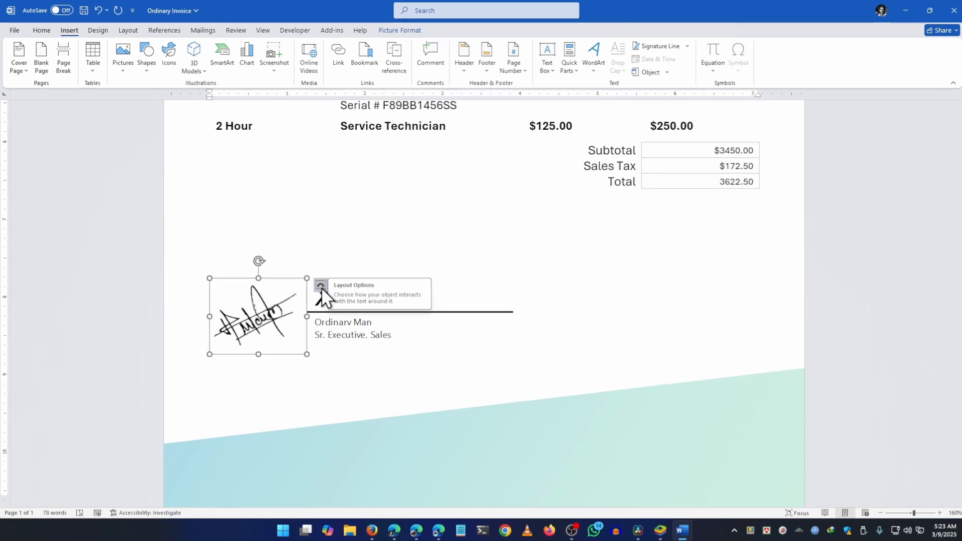
left_click(351, 273)
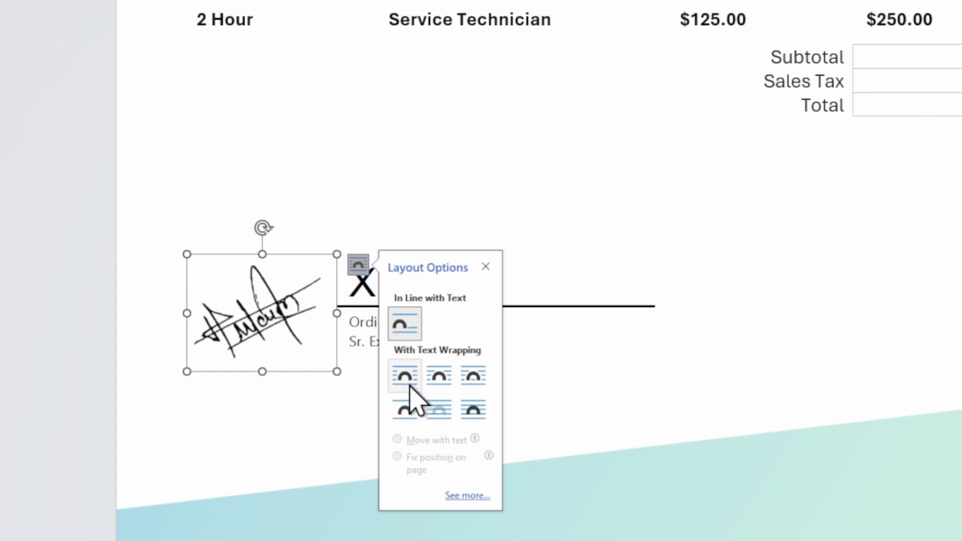
left_click(474, 410)
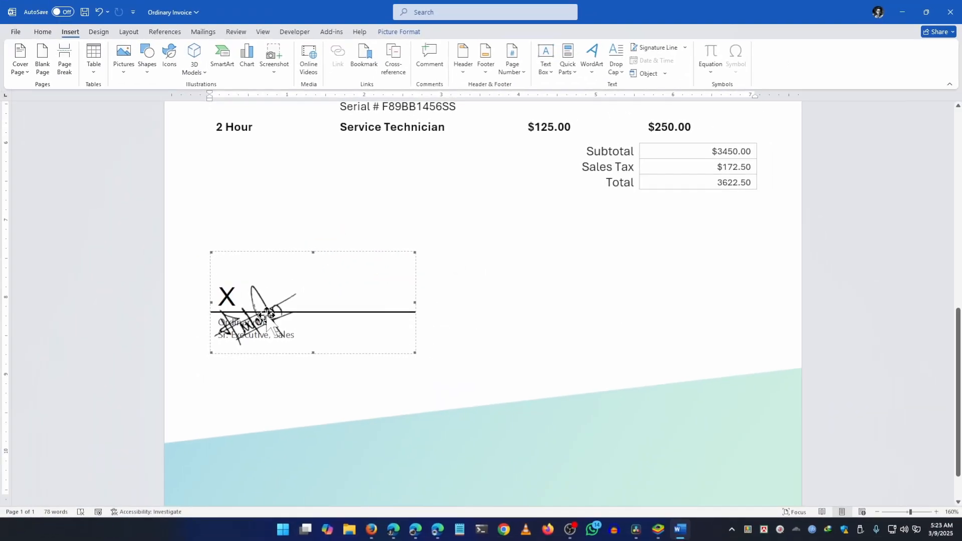
mouse_move(269, 310)
left_mouse_down()
mouse_move(270, 288)
mouse_move(308, 272)
left_mouse_up()
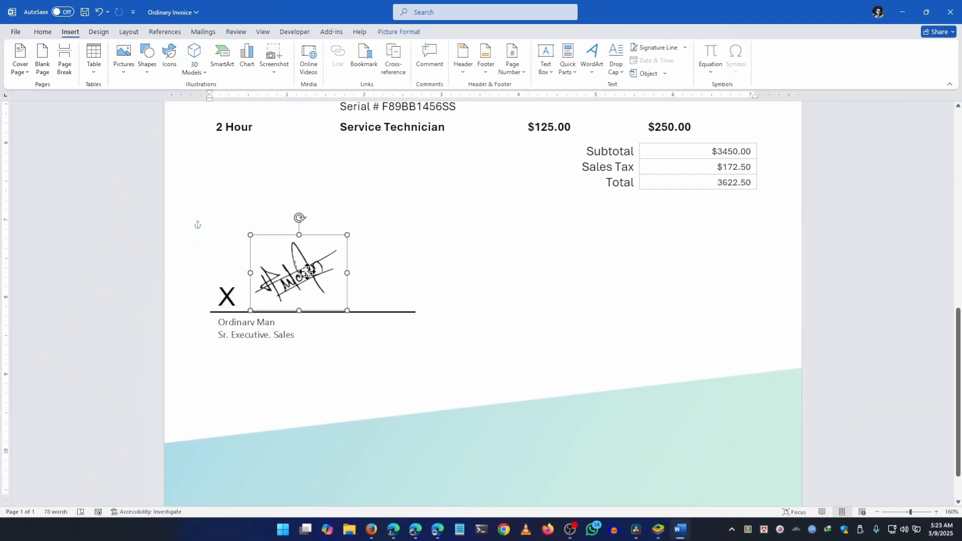
- Right-align the signature line in the invoice
left_click(378, 317)
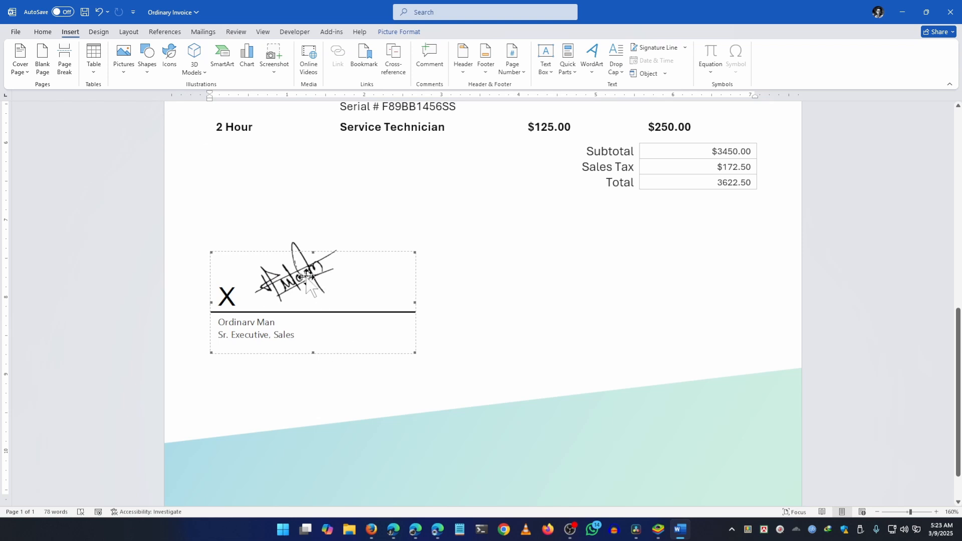
left_click(44, 32)
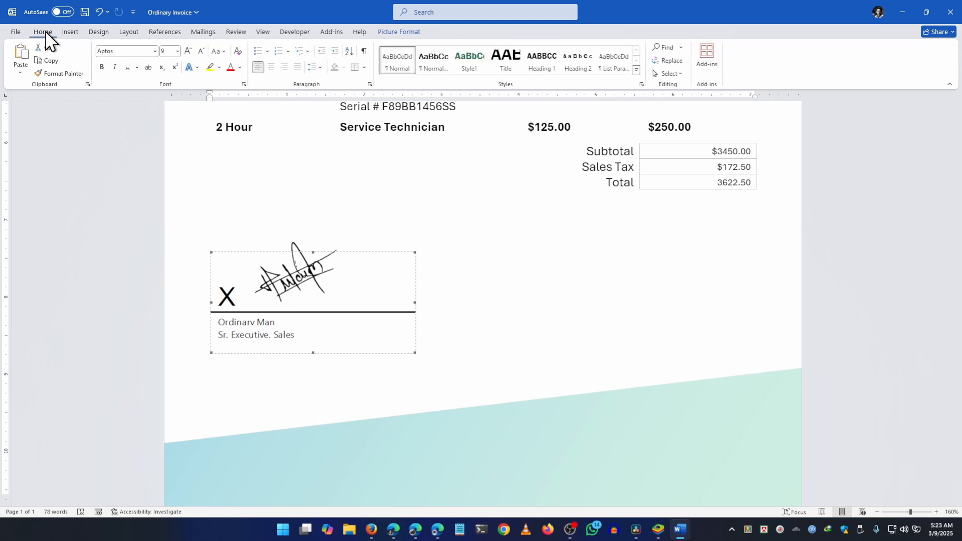
left_click(271, 68)
left_click(284, 67)
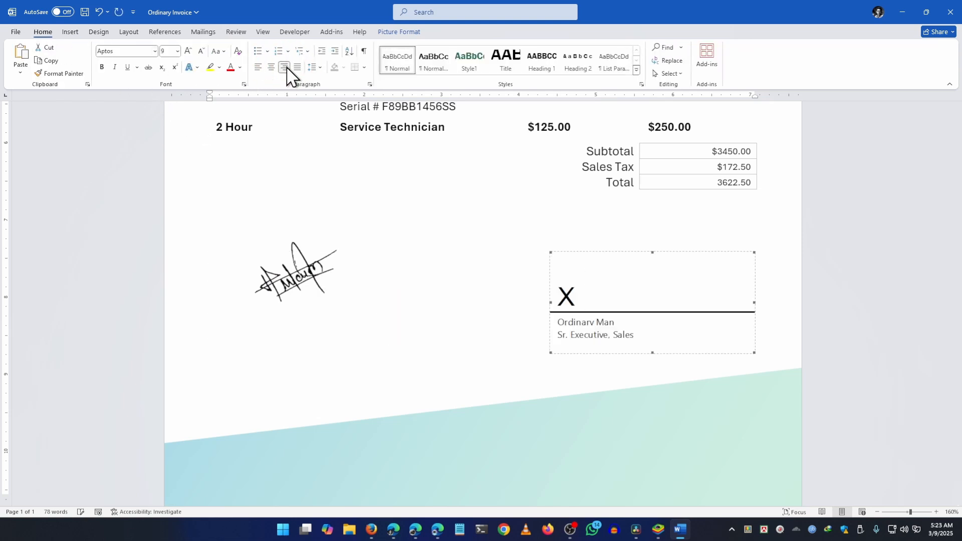
- Move the signature picture onto the right-aligned signature line, beside the X
left_click(300, 277)
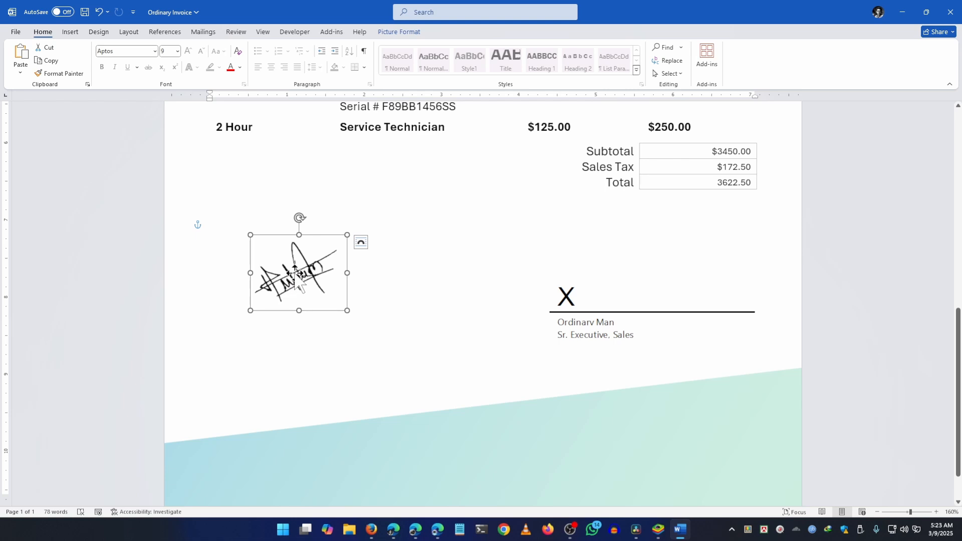
mouse_move(295, 275)
left_mouse_down()
mouse_move(645, 267)
mouse_move(635, 271)
left_mouse_up()
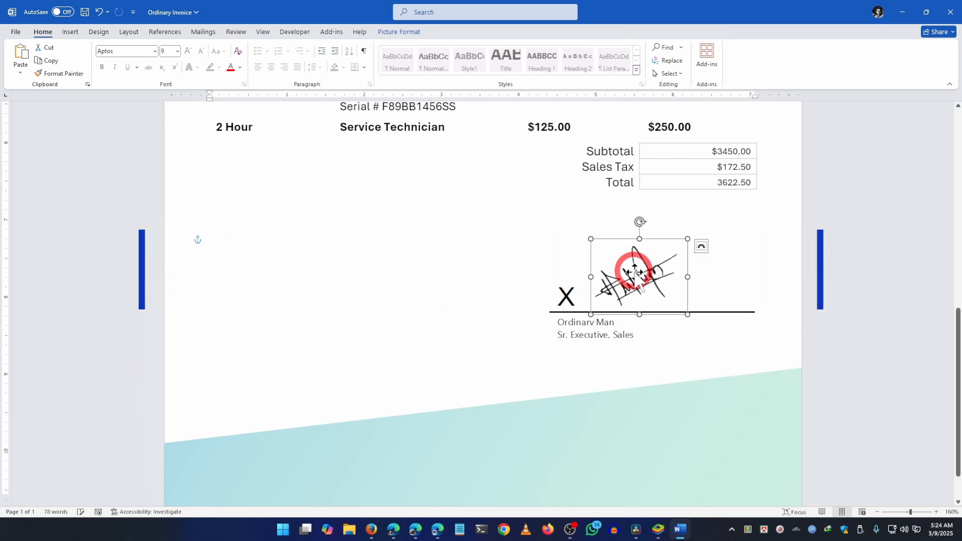
left_click(530, 258)
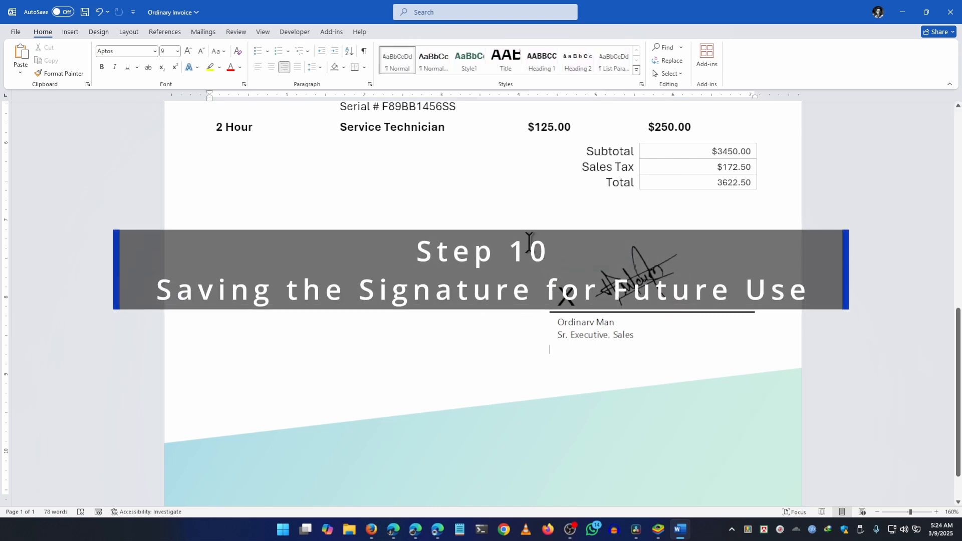
- Save the signature line together with the signature picture to the Quick Part gallery as "My Signature" in the General category
scroll(528, 235, "down", 8)
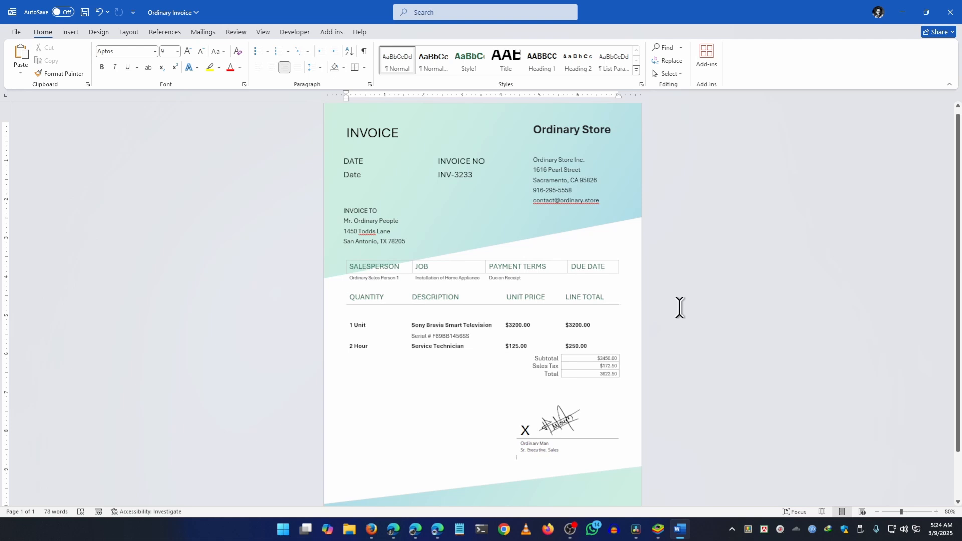
scroll(604, 423, "up", 6)
left_click(624, 283)
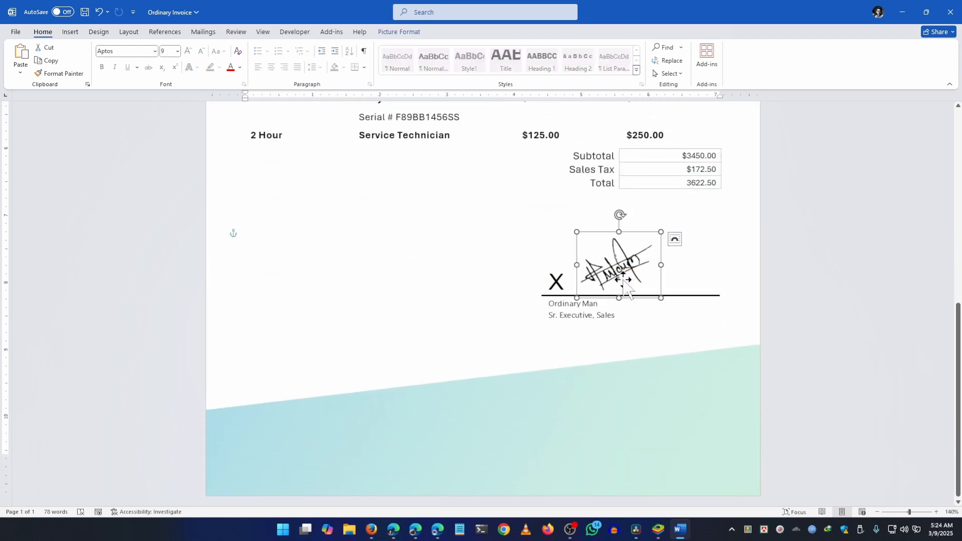
left_click(513, 229)
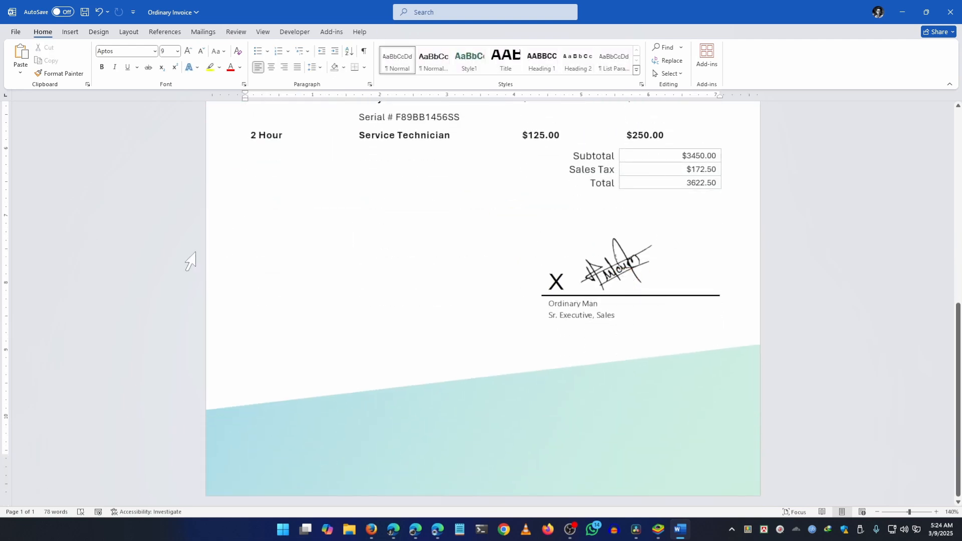
left_click_drag(196, 255, 195, 274)
left_click_drag(189, 224, 185, 260)
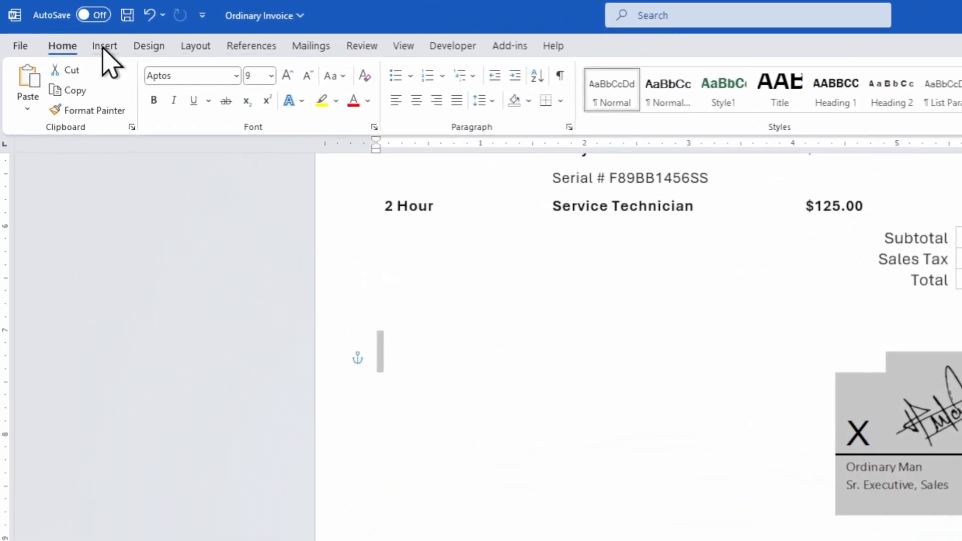
left_click(70, 32)
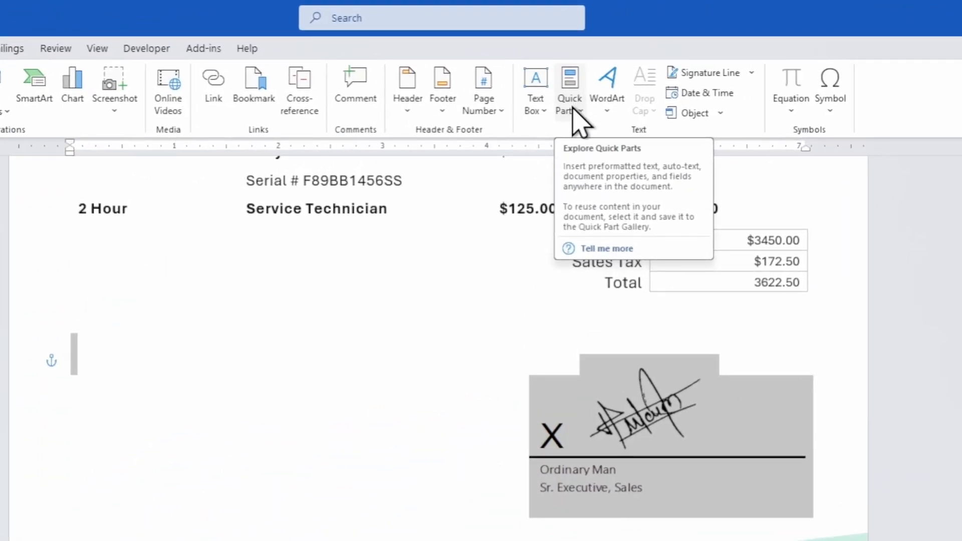
left_click(572, 72)
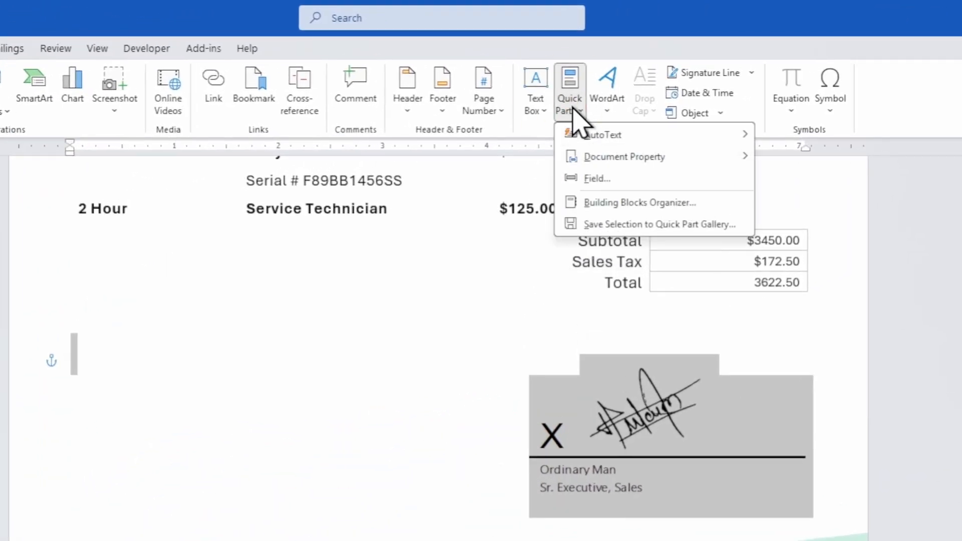
left_click(648, 224)
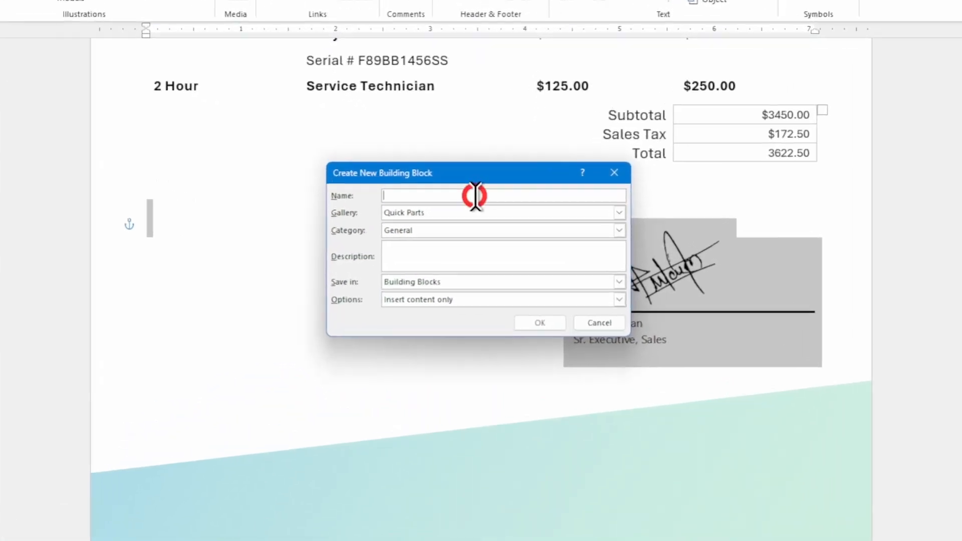
type("My Signature")
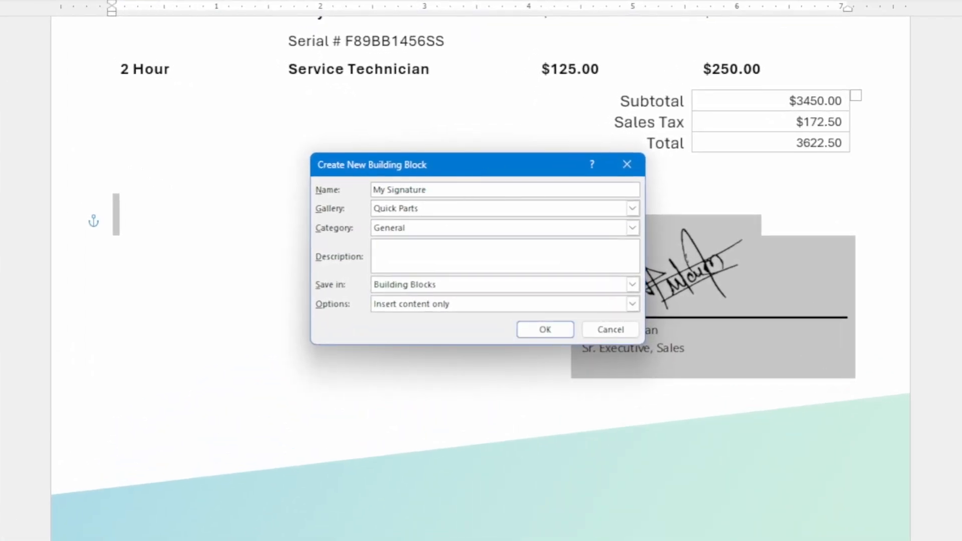
left_click(550, 328)
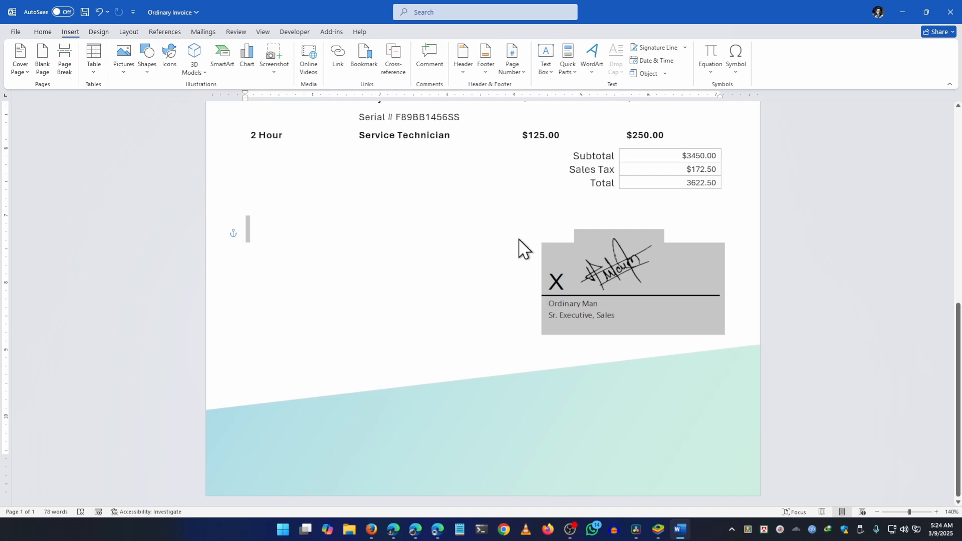
- Delete the signature line and signature picture from the invoice
mouse_move(526, 231)
left_mouse_down()
mouse_move(645, 318)
mouse_move(668, 358)
left_mouse_up()
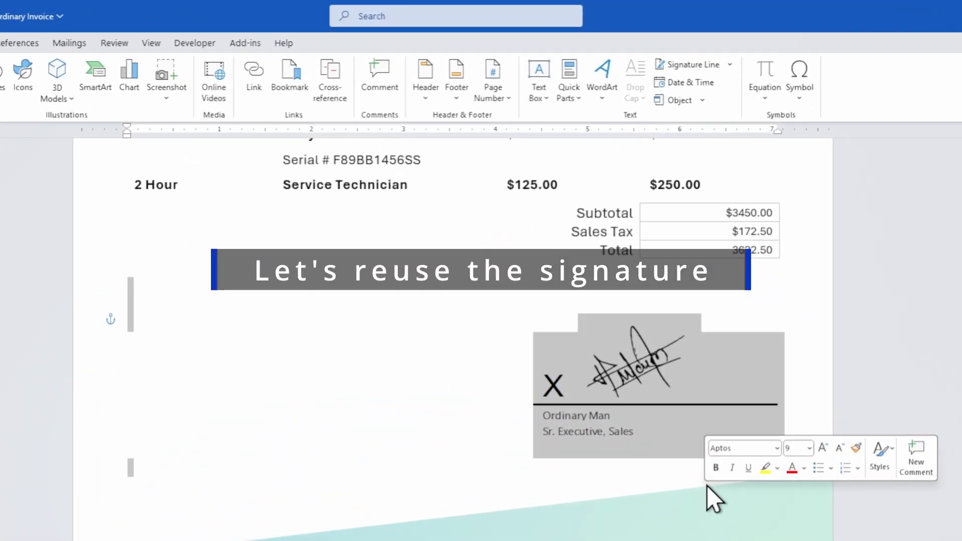
key("Delete")
scroll(441, 343, "down", 4)
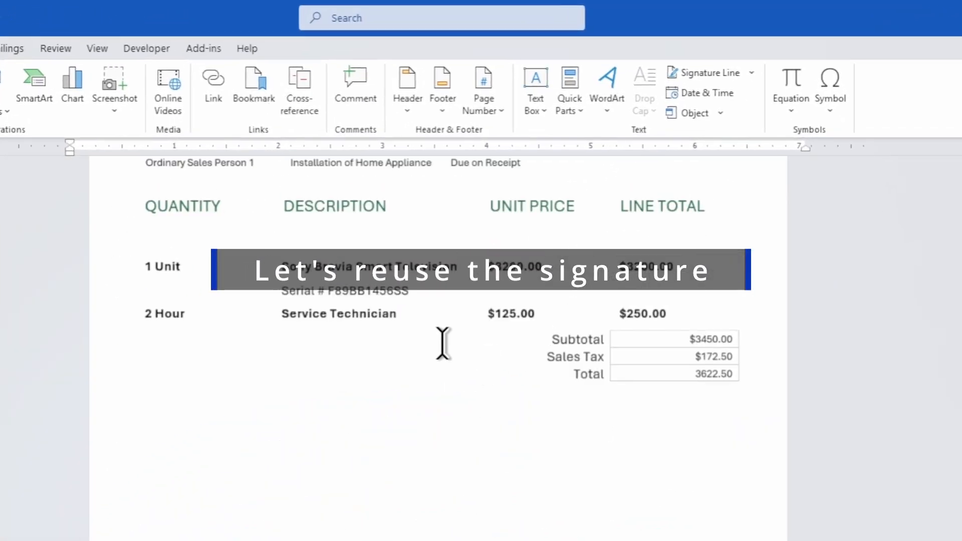
- Insert the saved "My Signature" Quick Part below the invoice totals
left_click(572, 111)
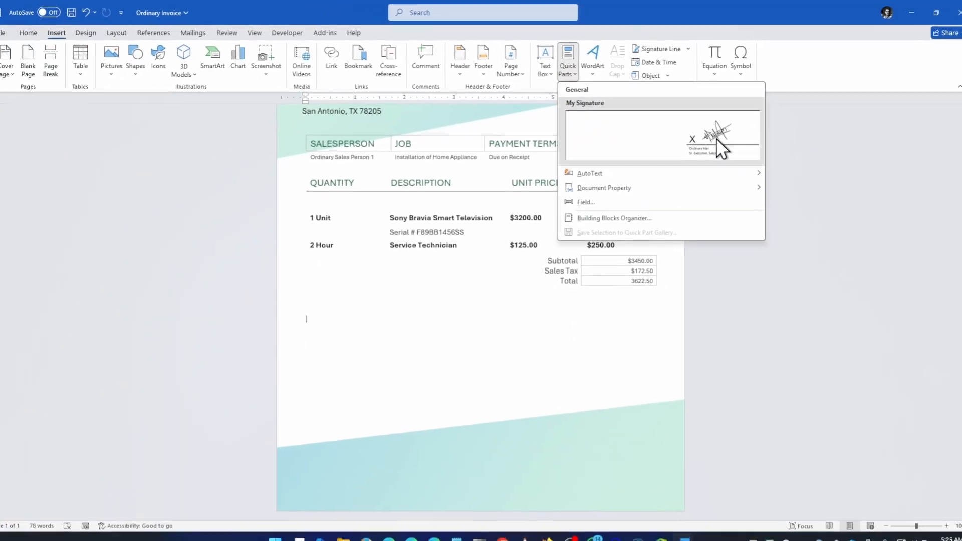
left_click(681, 215)
scroll(540, 189, "down", 5)
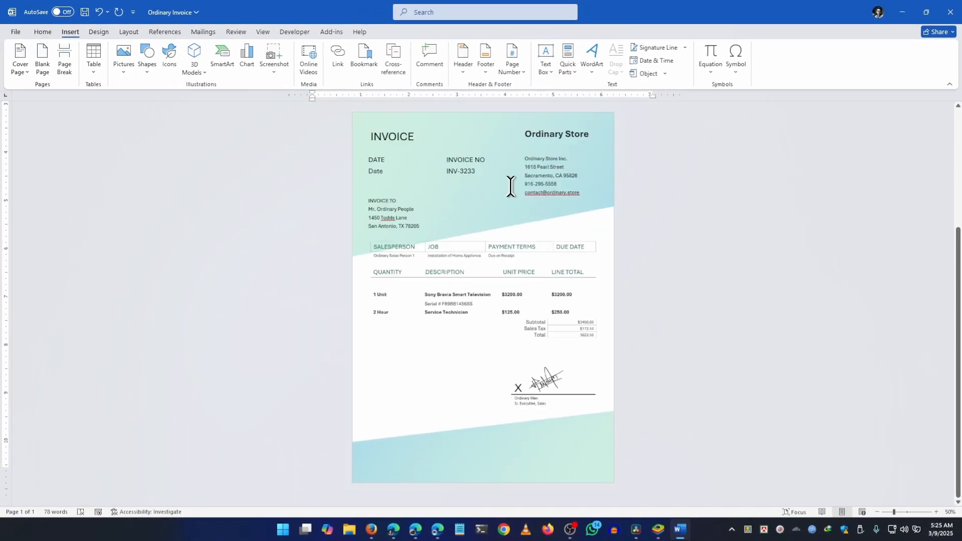
- Close the invoice and save its changes in the existing 020 Signature in Word folder
scroll(511, 187, "up", 2)
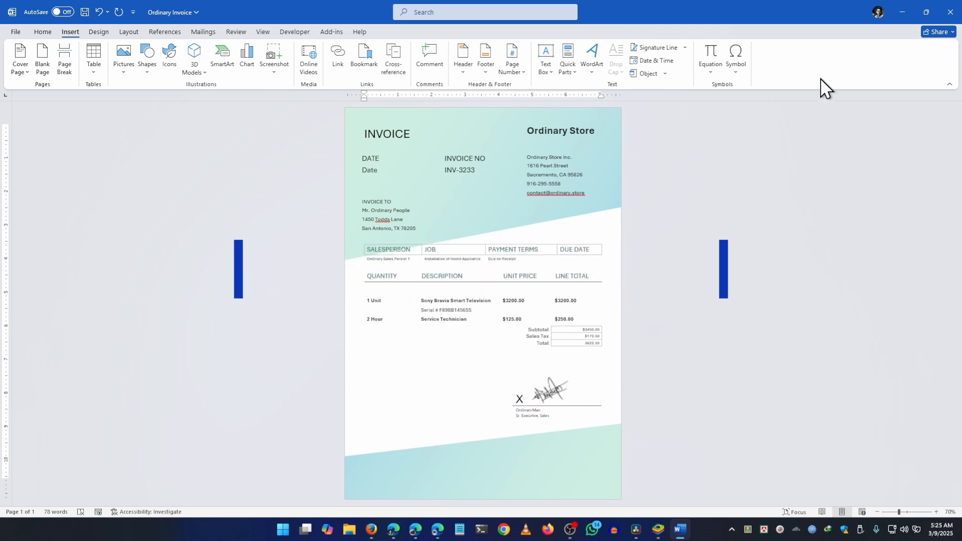
left_click(948, 13)
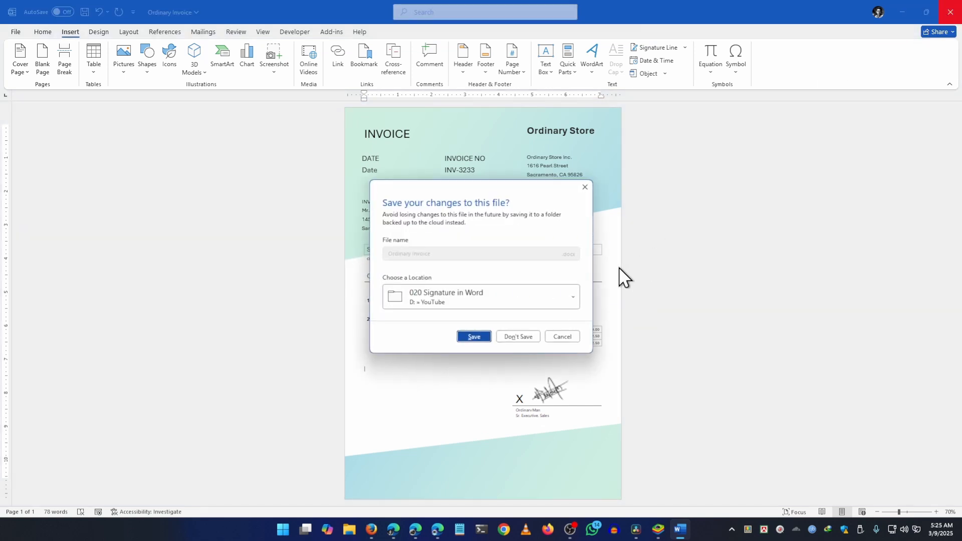
left_click(474, 337)
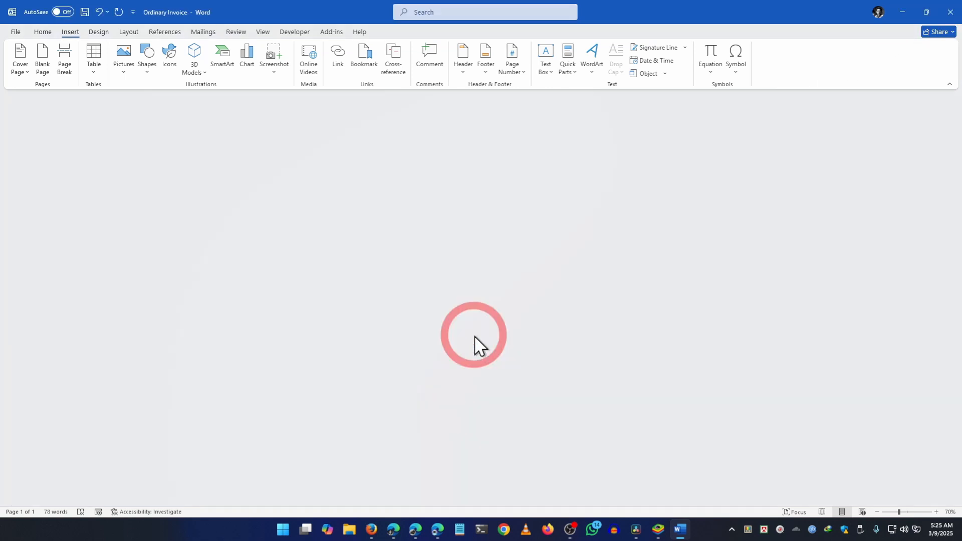